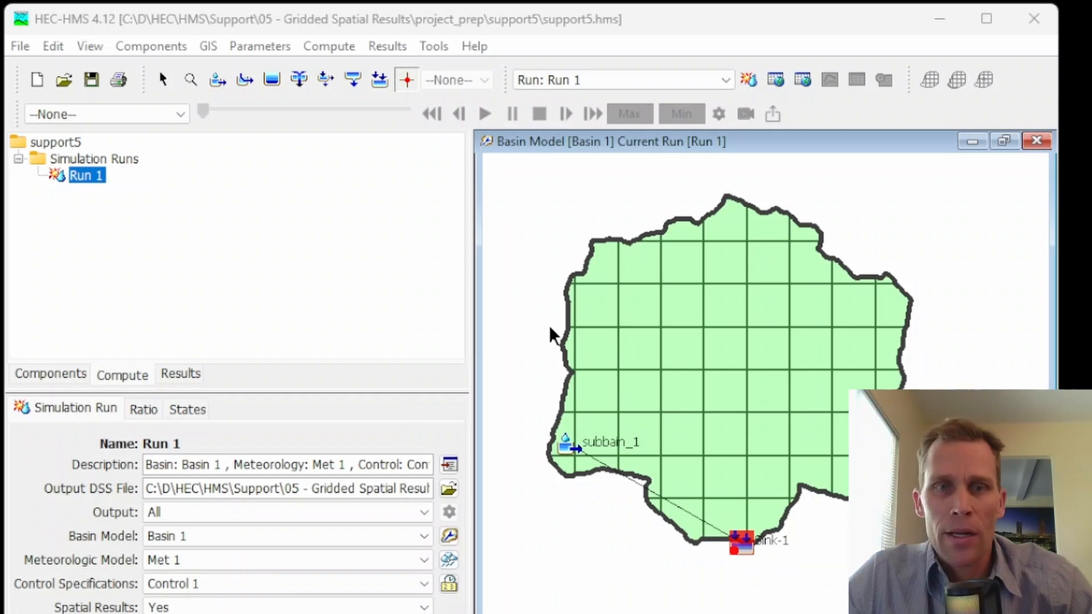
# Step: Keep Run 1 as the current simulation run and show the project's component tree
pyautogui.click(646, 80)
pyautogui.click(606, 114)
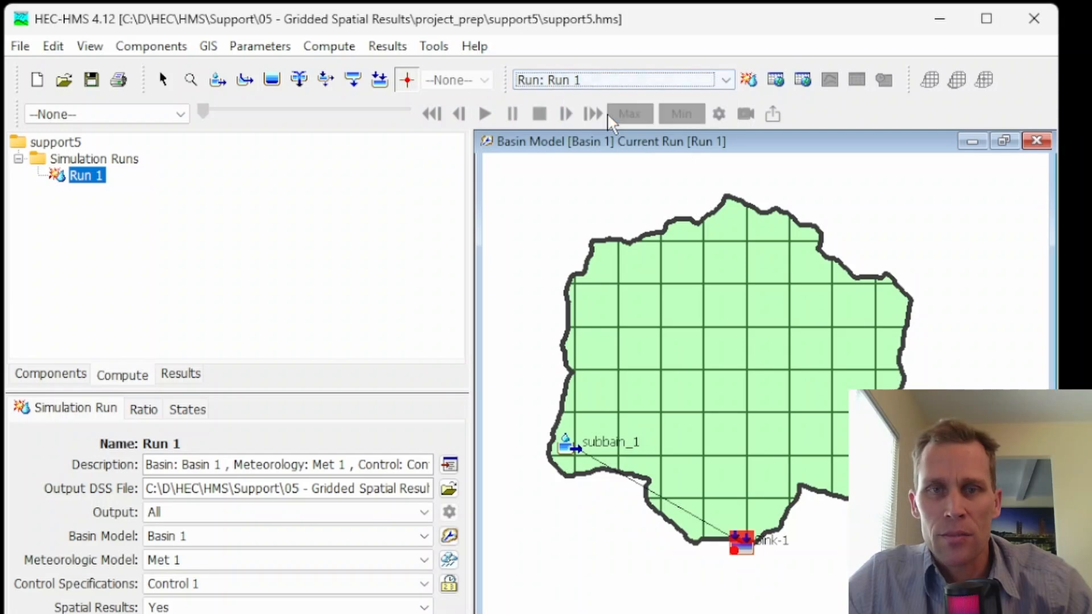
pyautogui.click(73, 376)
pyautogui.click(181, 116)
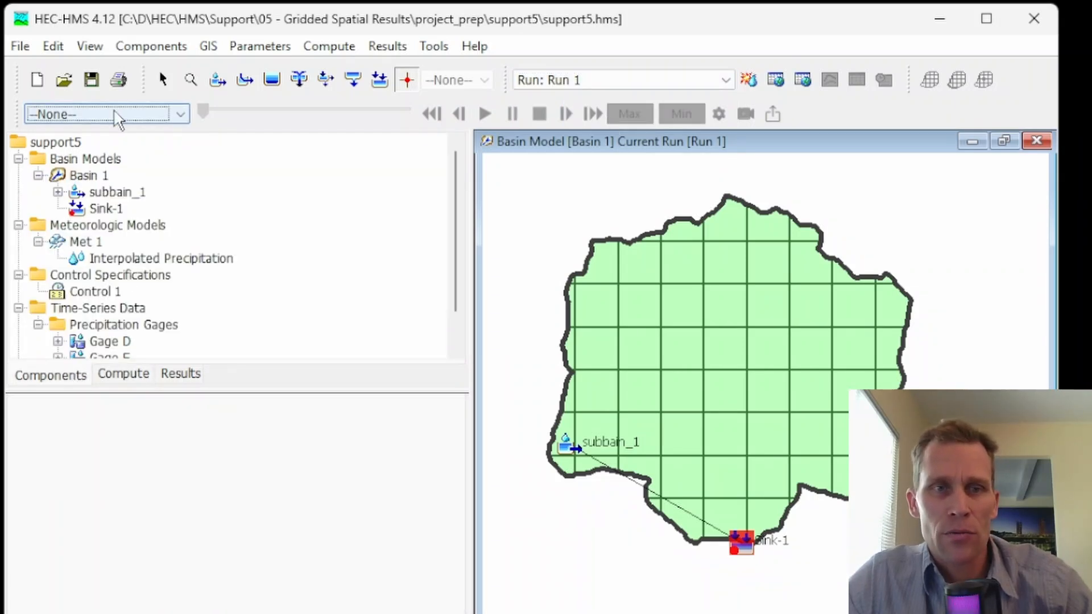
# Step: Hide the Spatial Results toolbar and show it again
pyautogui.click(90, 46)
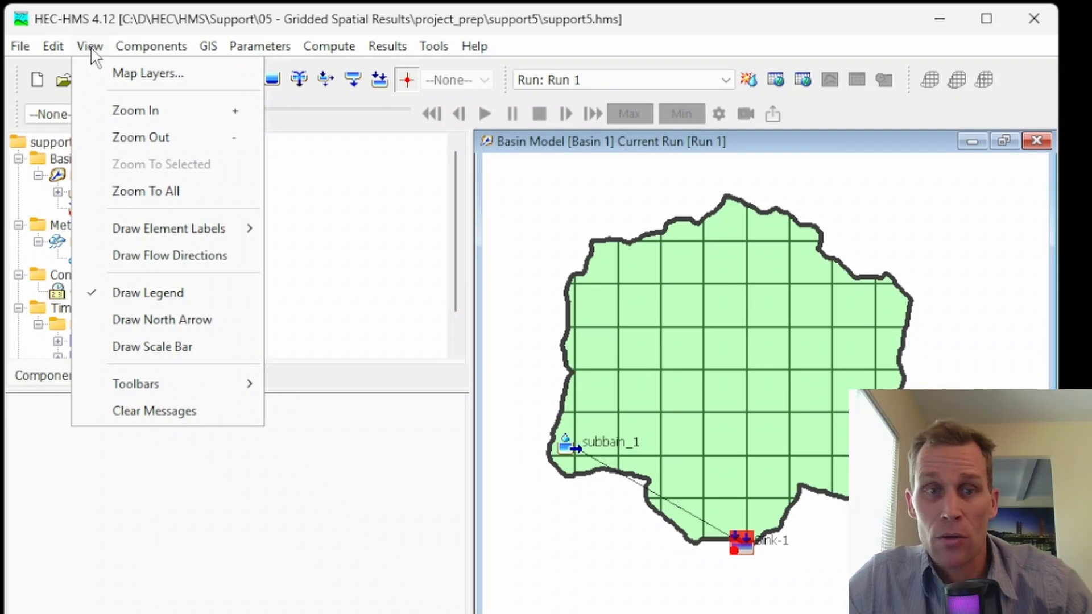
pyautogui.moveTo(170, 385)
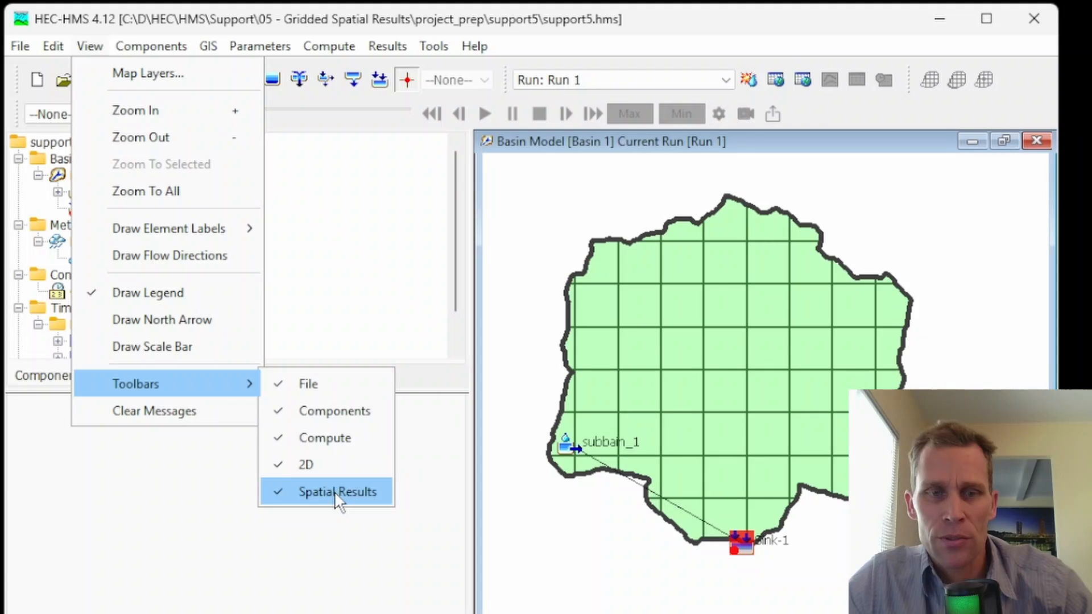
pyautogui.click(335, 490)
pyautogui.click(90, 46)
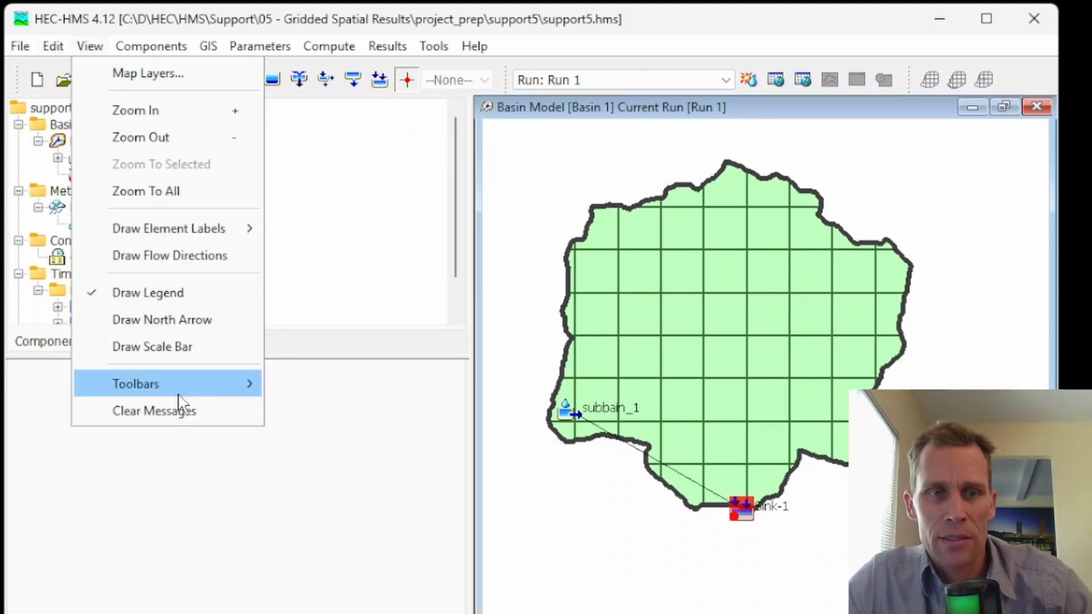
pyautogui.moveTo(188, 386)
pyautogui.click(316, 482)
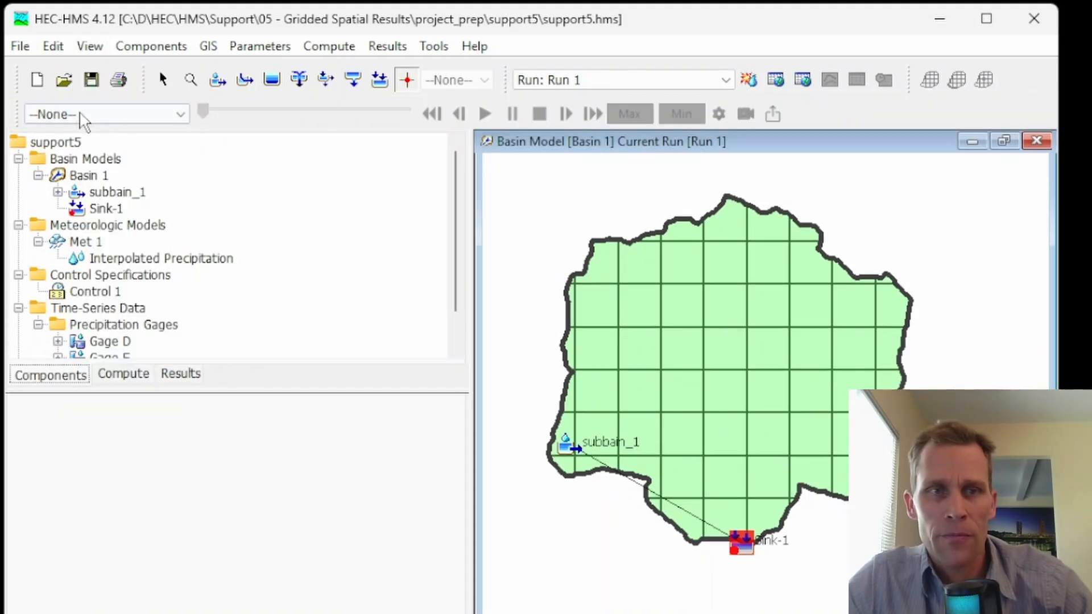
# Step: Display the Incremental Precipitation spatial results on the Basin 1 map, play their animation, and stop it
pyautogui.click(174, 116)
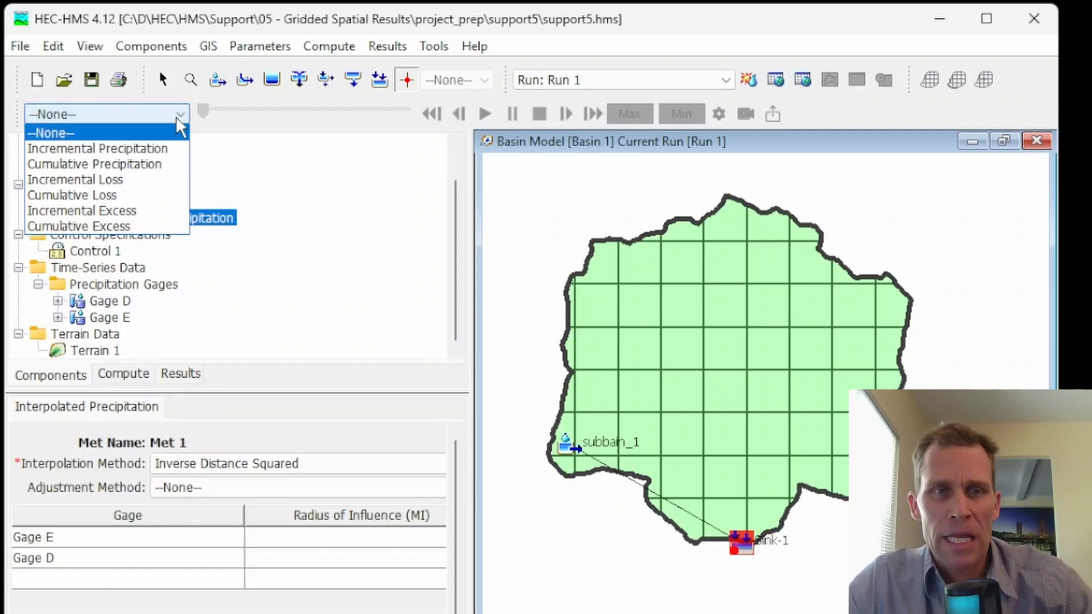
pyautogui.click(134, 148)
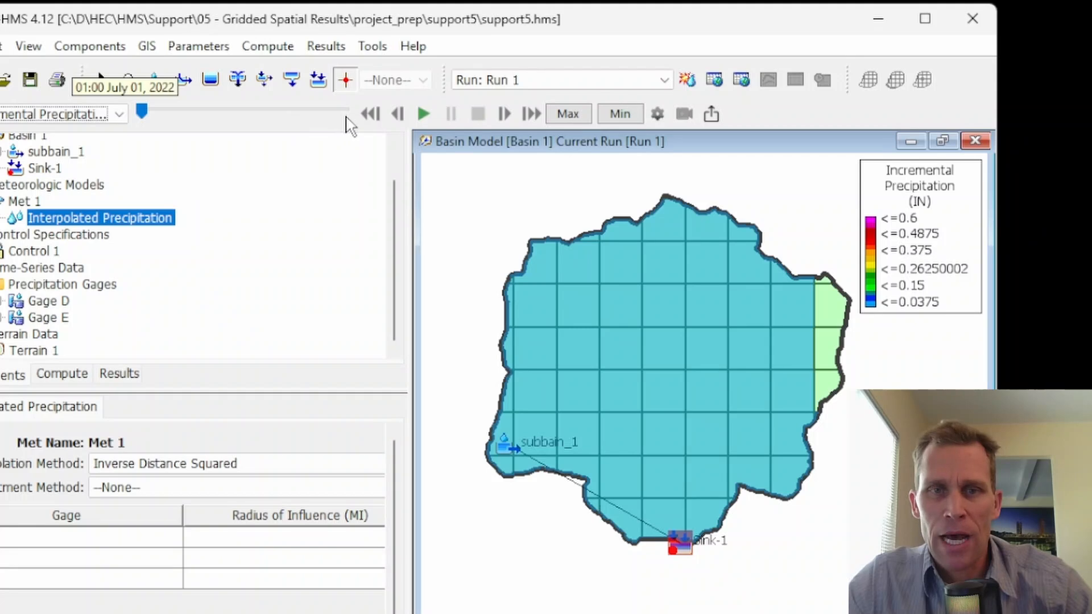
pyautogui.click(422, 113)
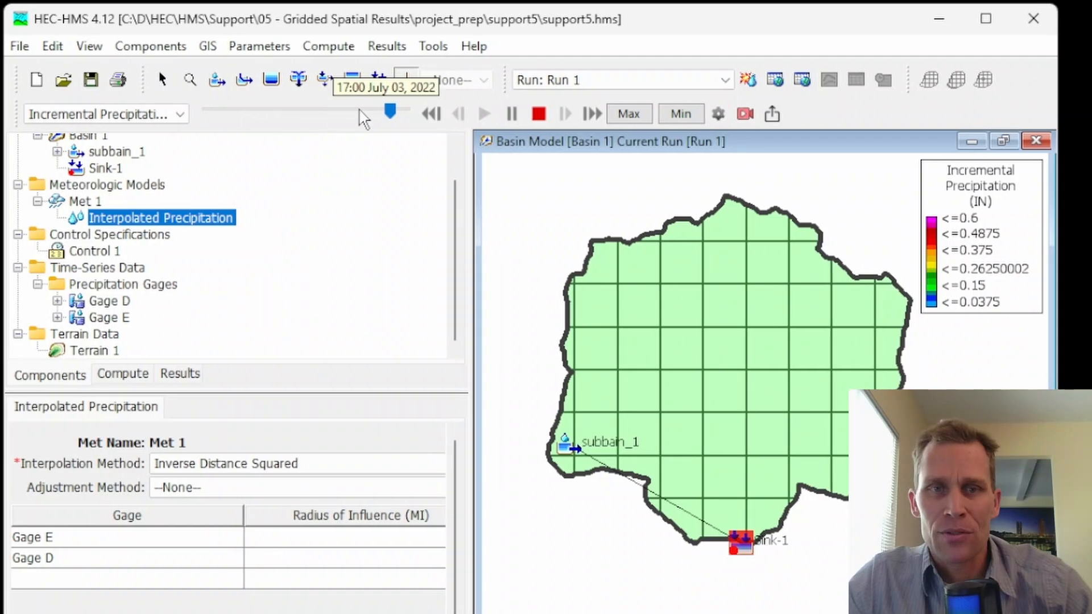
pyautogui.click(539, 114)
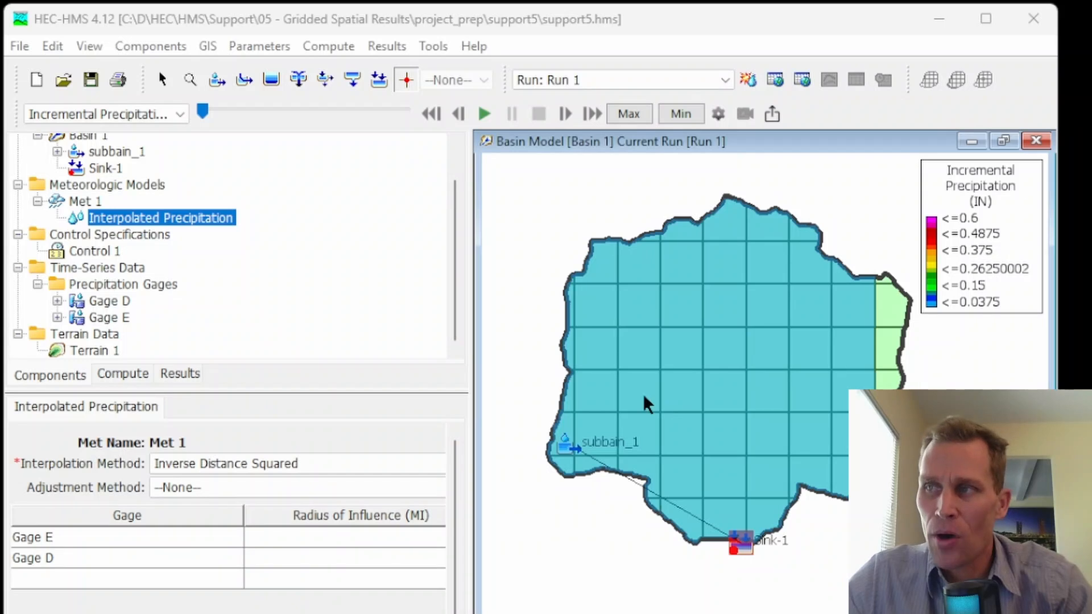
# Step: Examine the coordinate system definition of Basin 1 and the GIS commands available for delineating elements
pyautogui.scroll(1, 119, 178)
pyautogui.click(98, 180)
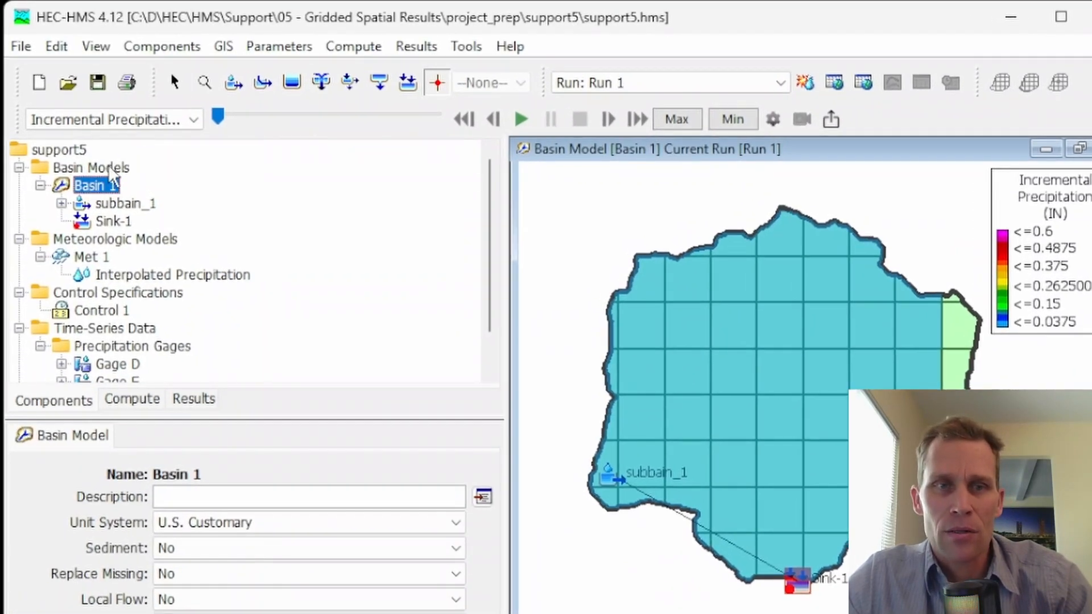
pyautogui.click(224, 47)
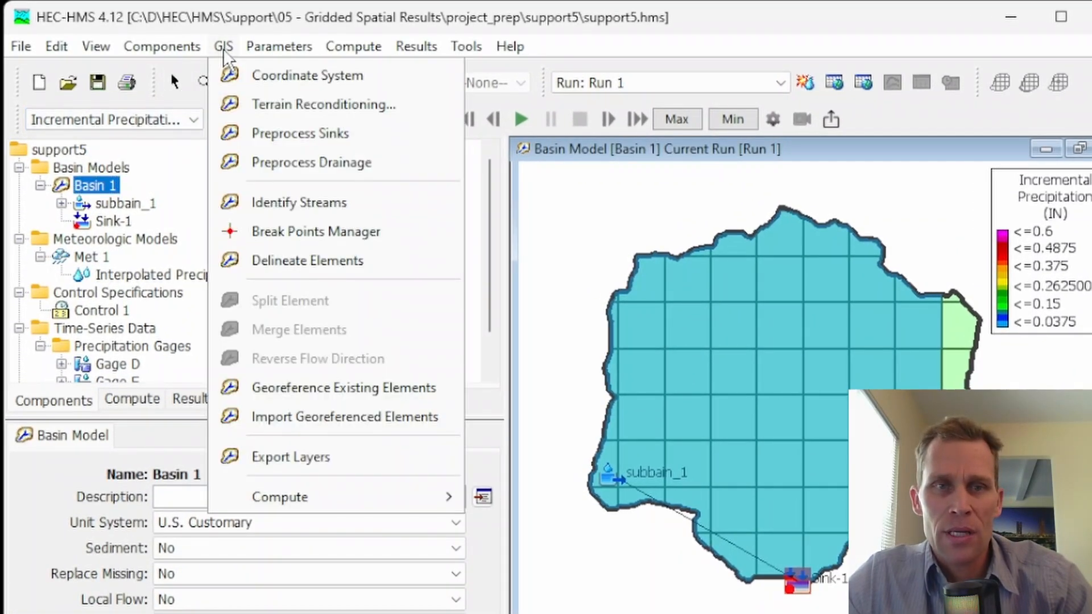
pyautogui.click(284, 77)
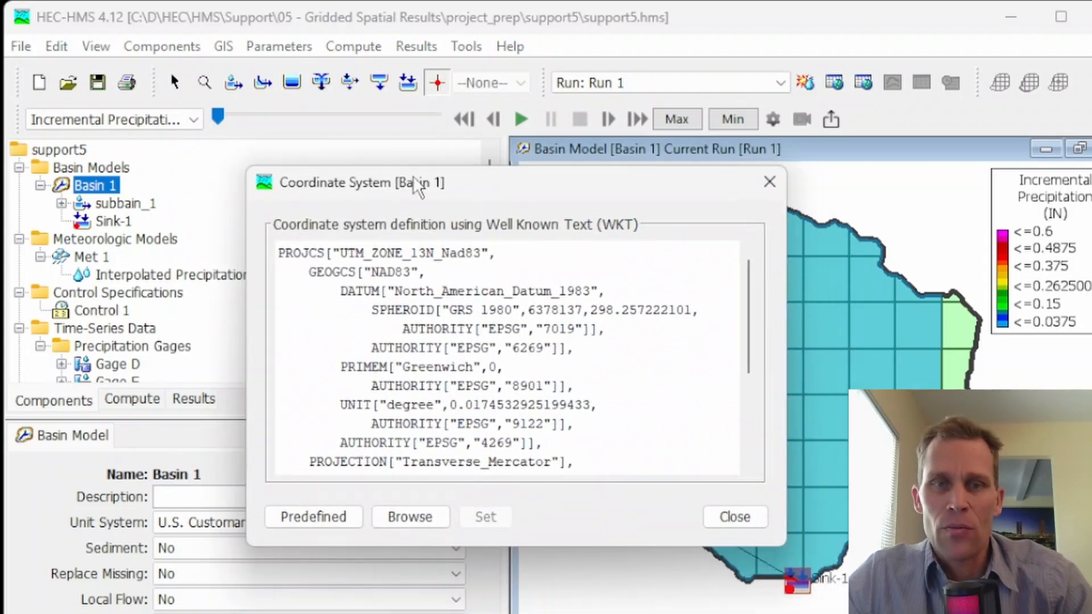
pyautogui.click(769, 179)
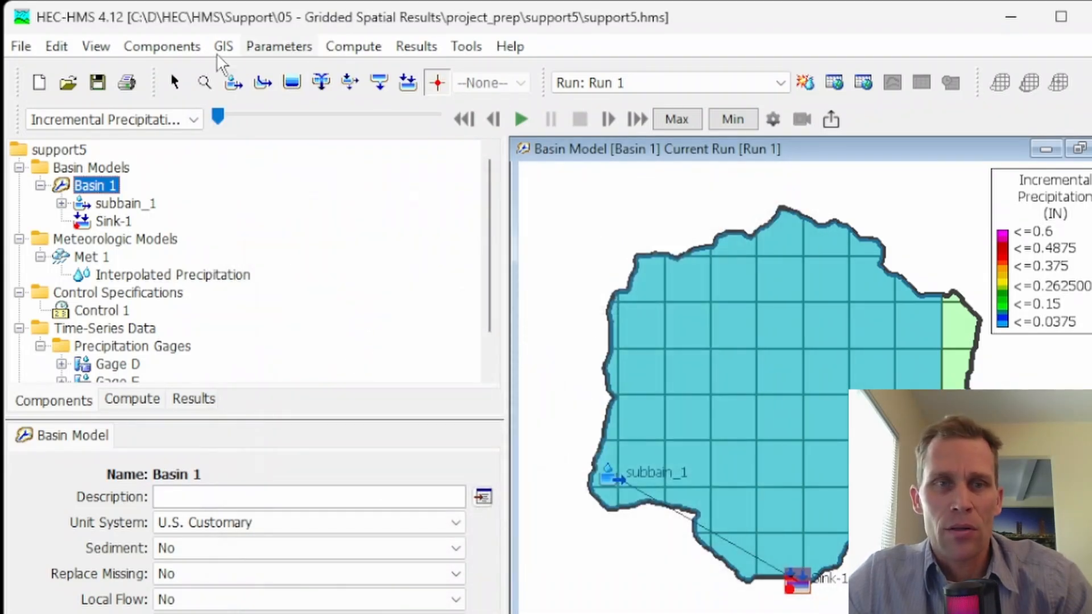
pyautogui.click(224, 47)
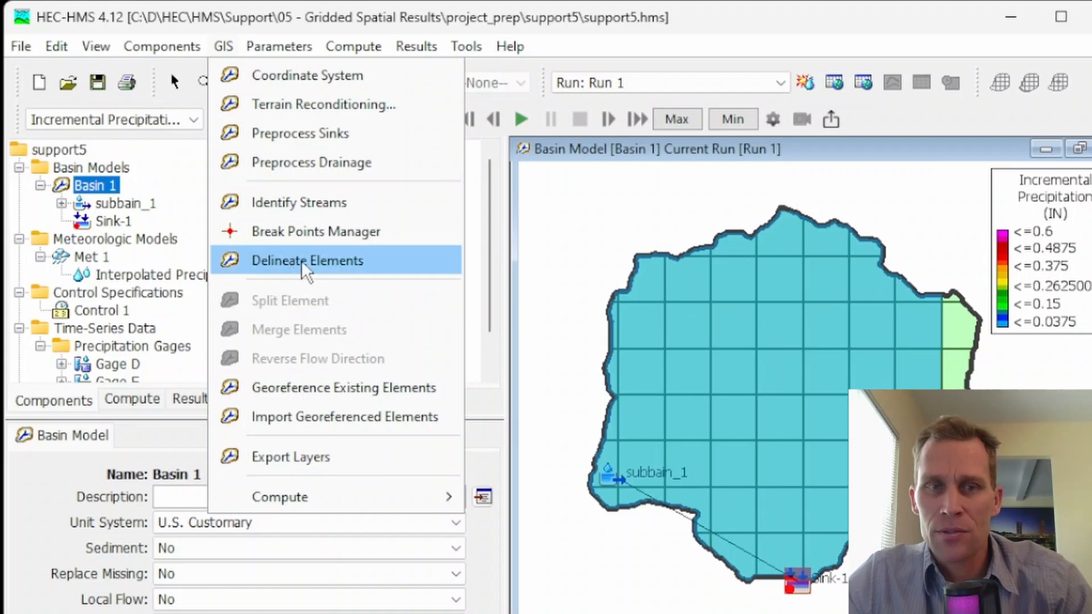
pyautogui.click(607, 219)
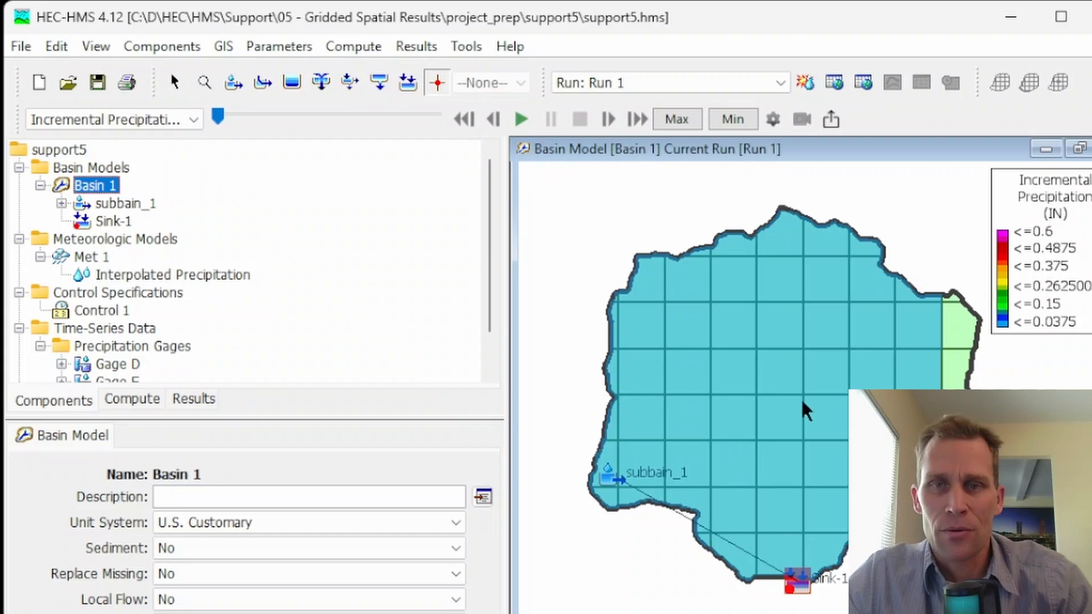
# Step: Select subbasin subbain_1 and choose Structured as its discretization method
pyautogui.moveTo(702, 363)
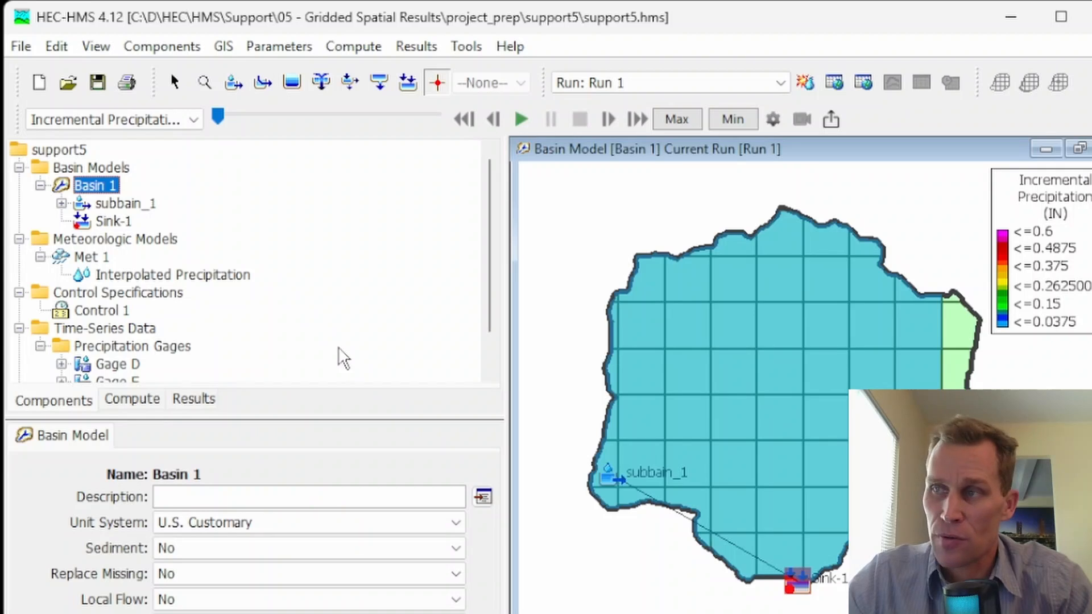
pyautogui.click(725, 284)
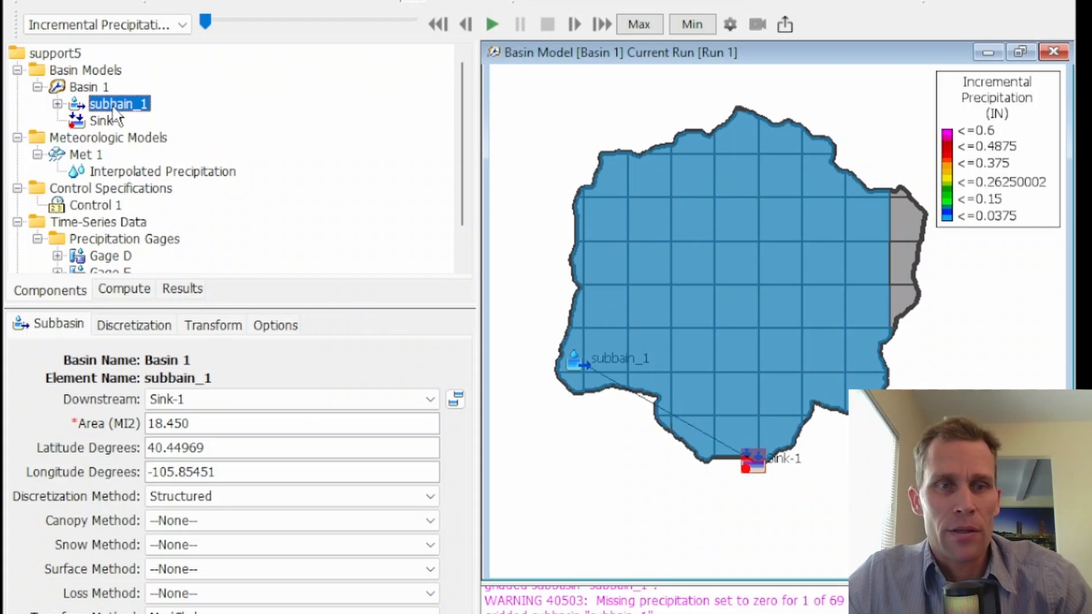
pyautogui.click(114, 108)
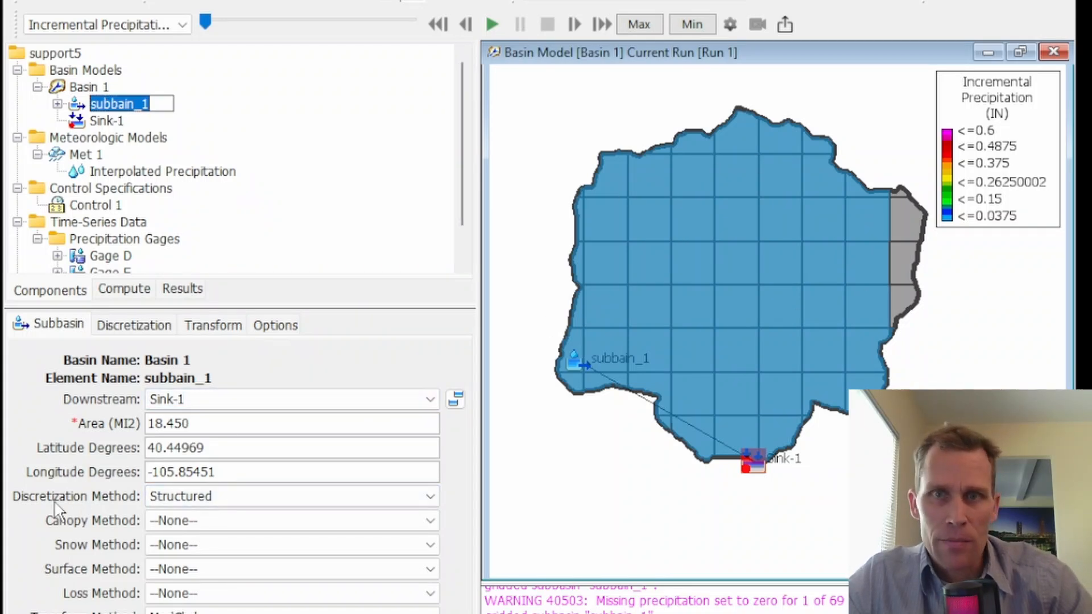
pyautogui.click(242, 505)
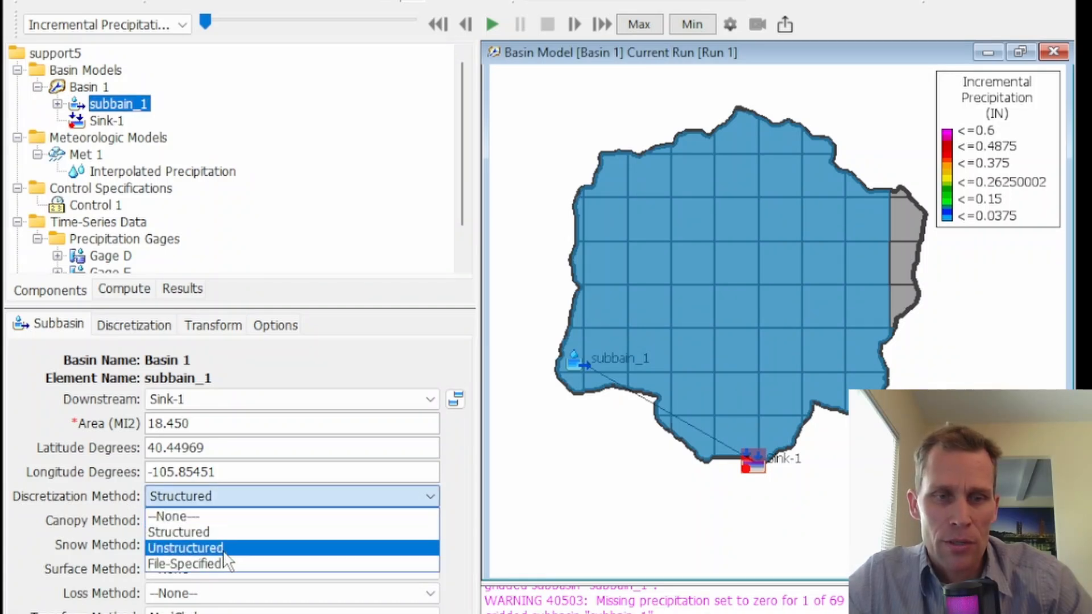
pyautogui.click(210, 532)
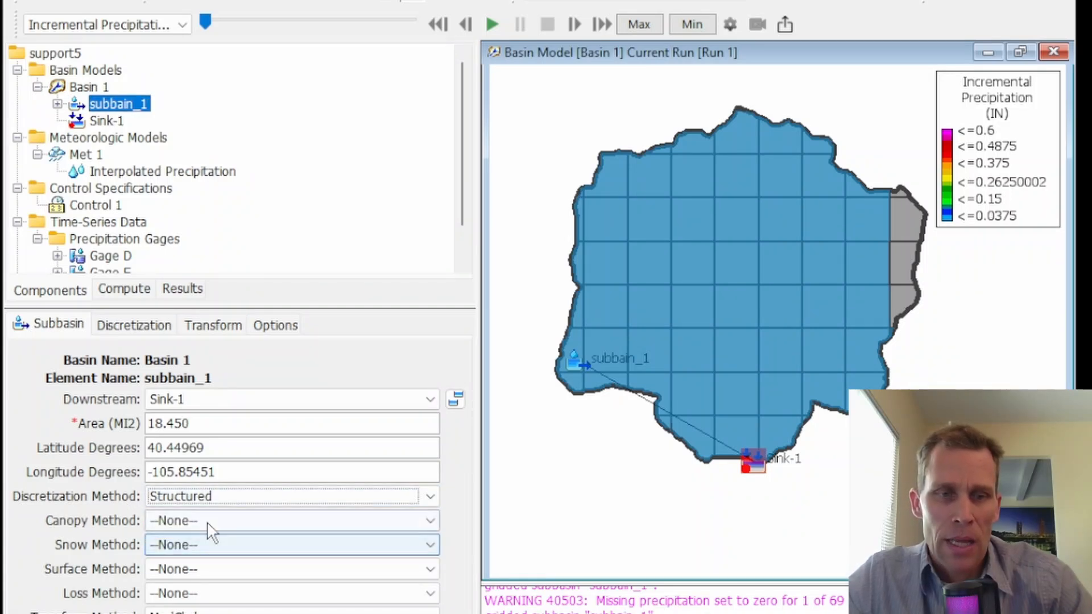
# Step: Review the discretization projection and the available cell sizes for subbain_1, keeping the cell size at 1000
pyautogui.click(134, 326)
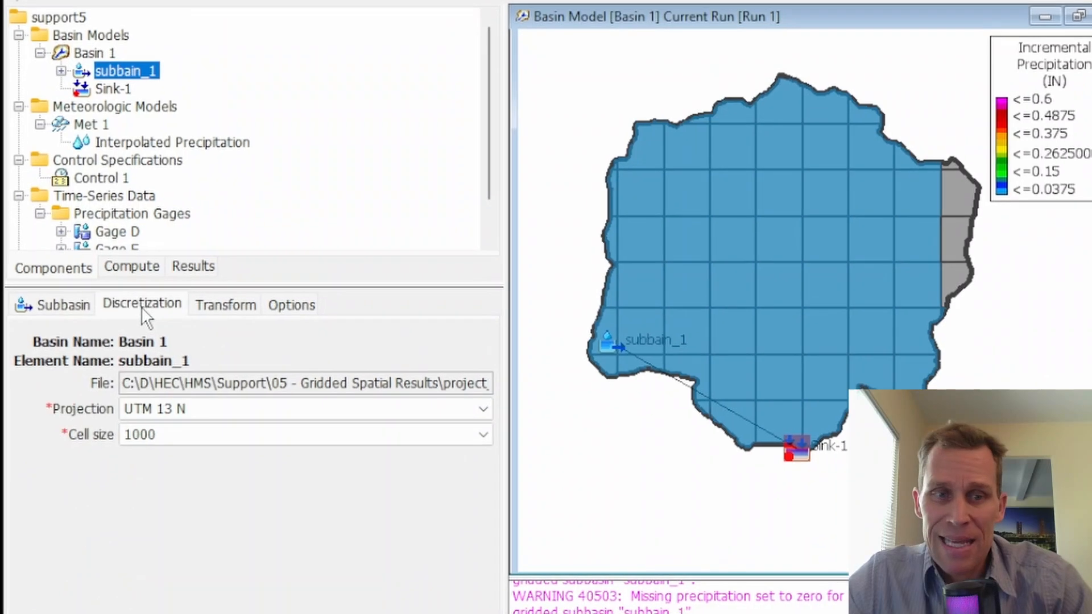
pyautogui.click(175, 433)
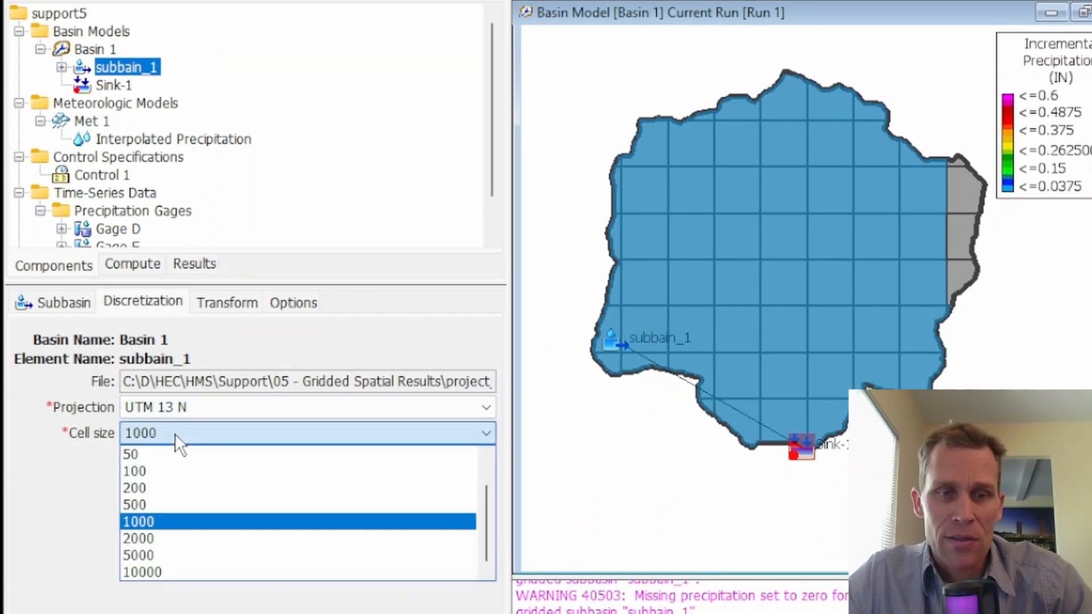
pyautogui.click(172, 434)
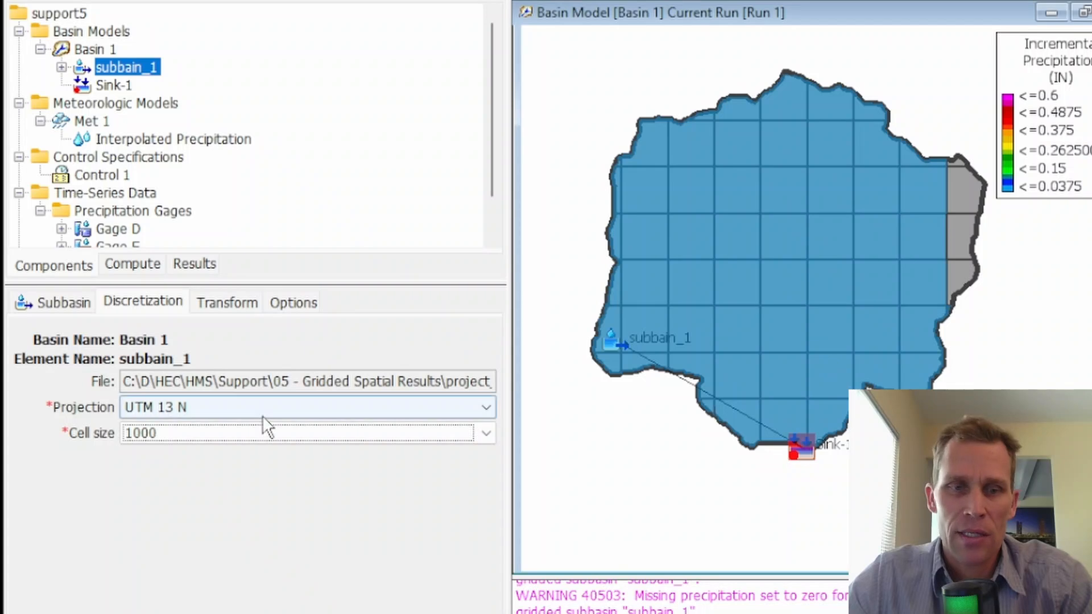
pyautogui.click(263, 433)
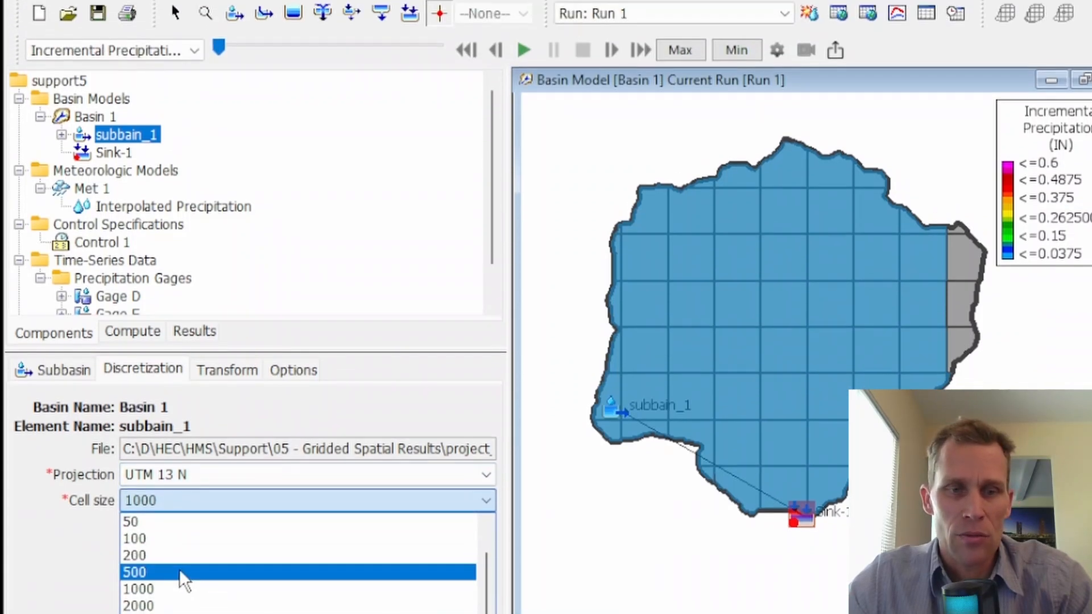
pyautogui.click(31, 484)
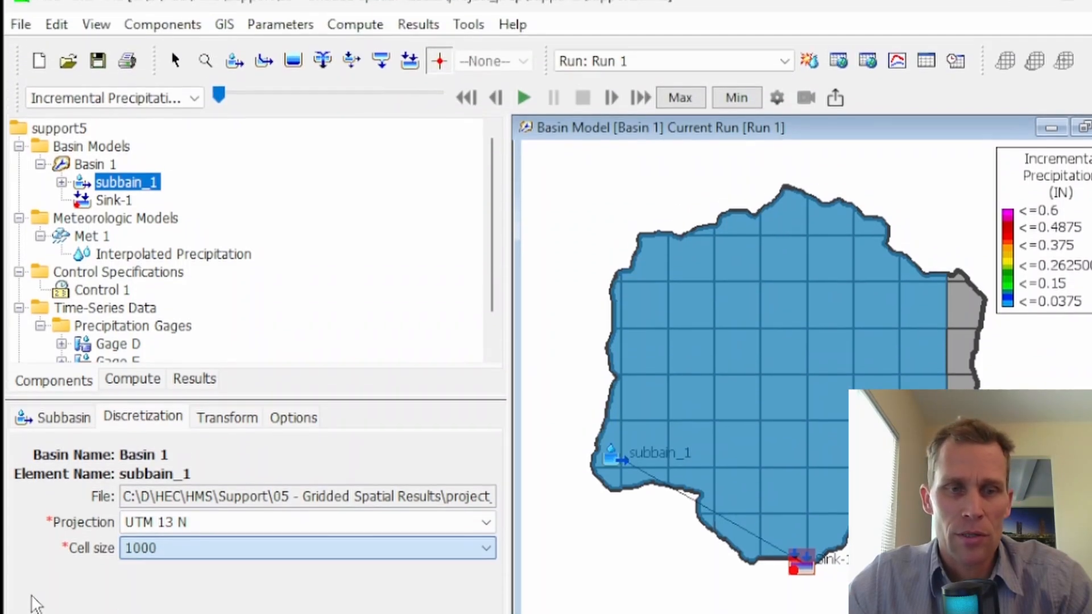
# Step: Save the project and compute the grid cells for the structured discretization
pyautogui.click(98, 84)
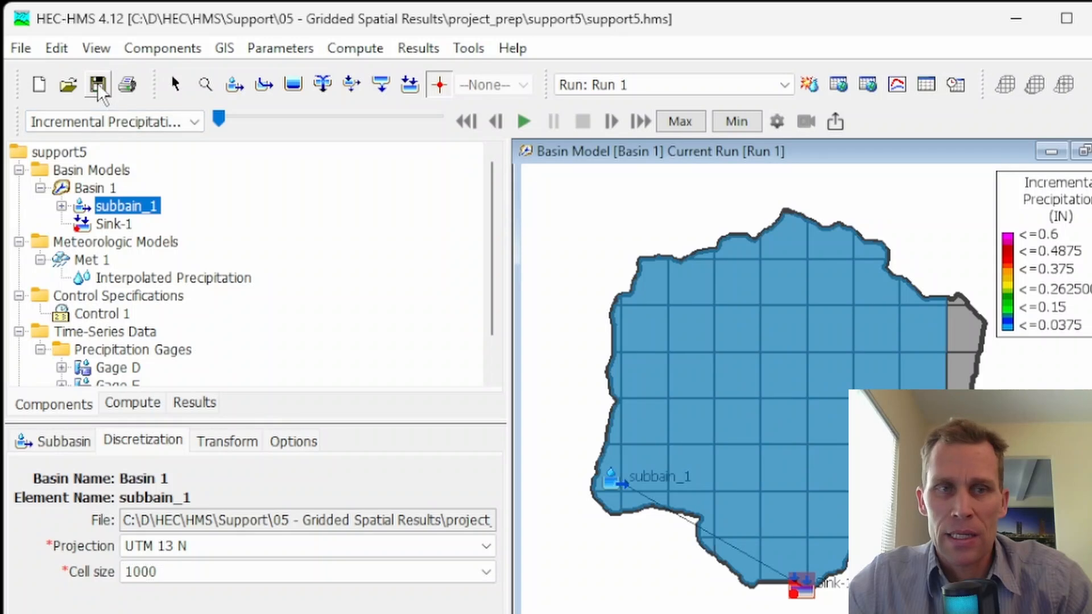
pyautogui.click(224, 48)
pyautogui.moveTo(295, 492)
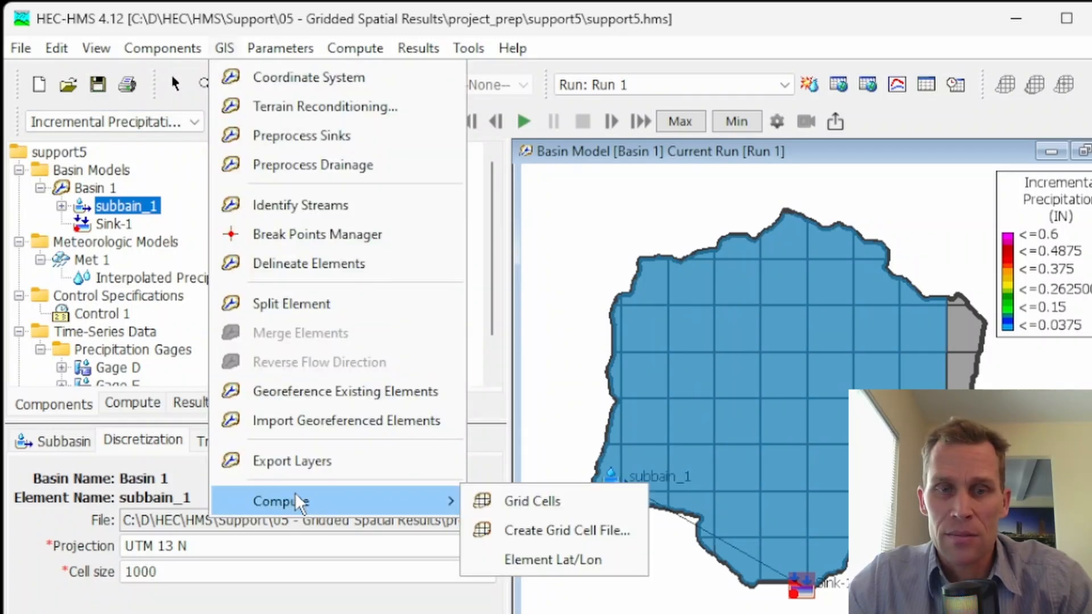
pyautogui.click(530, 503)
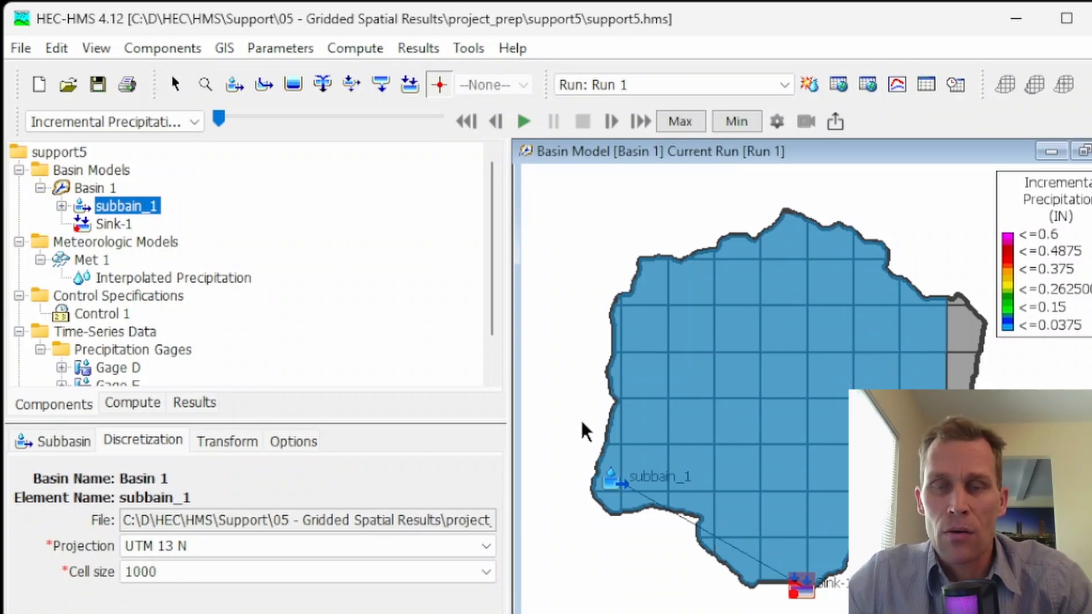
# Step: Turn the Discretization map layer of Basin 1 off and back on, and close the map layers settings
pyautogui.click(97, 49)
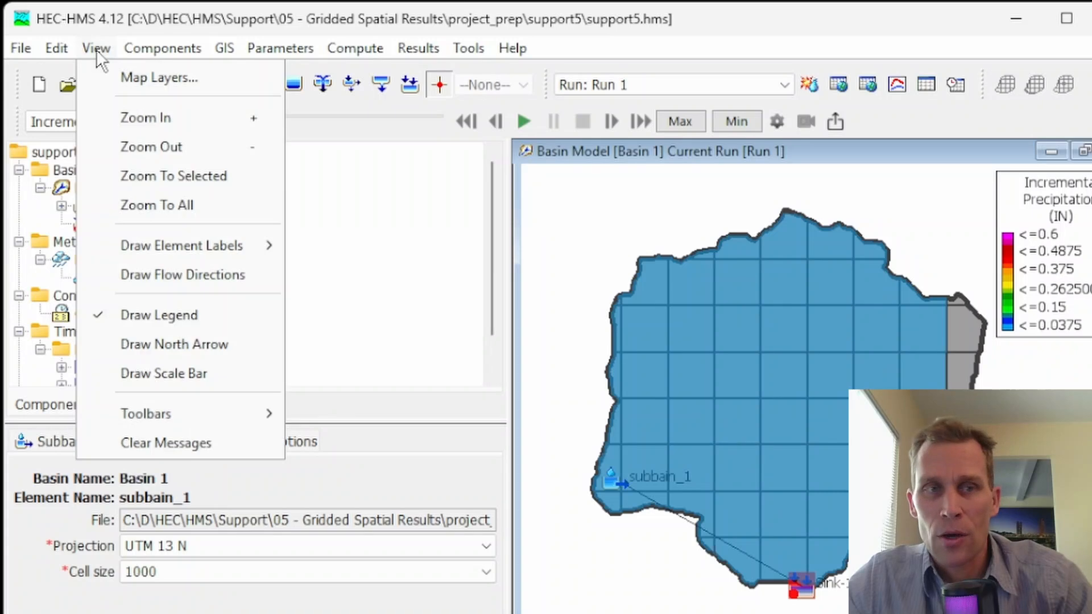
pyautogui.click(129, 78)
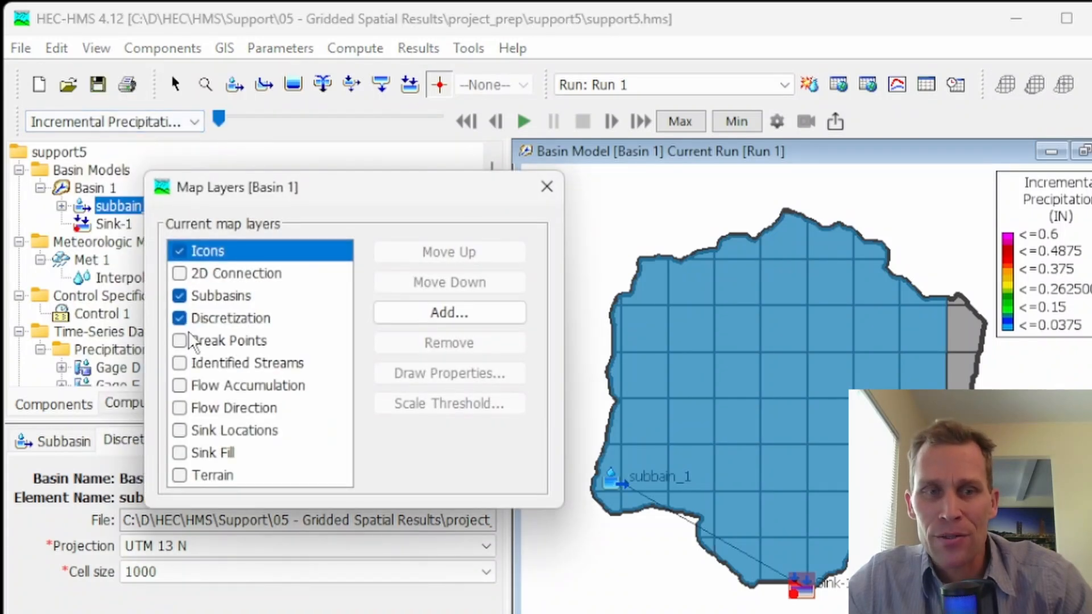
pyautogui.click(179, 319)
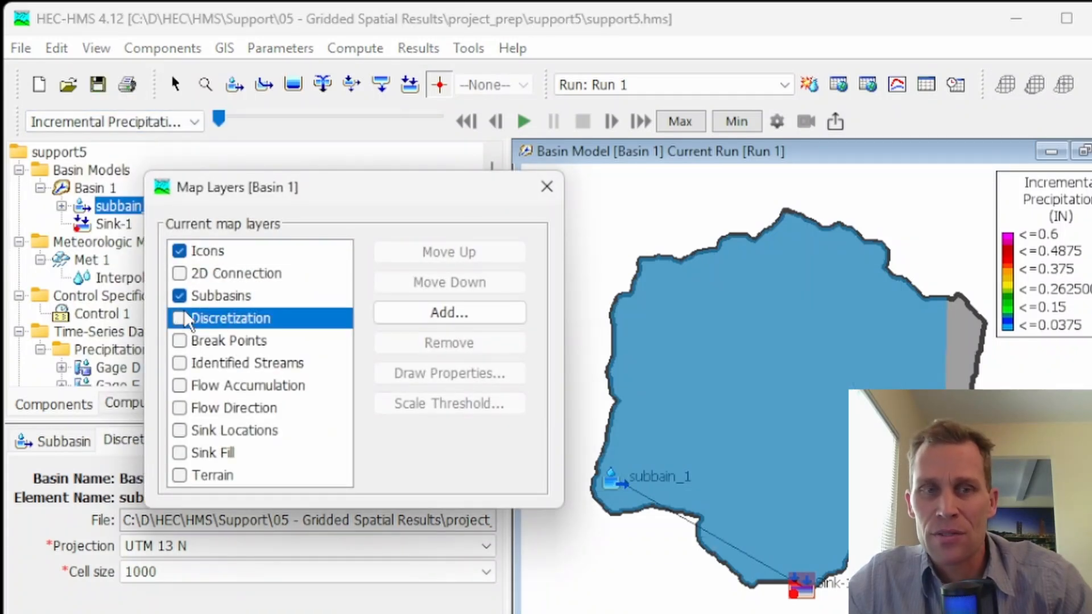
pyautogui.click(179, 319)
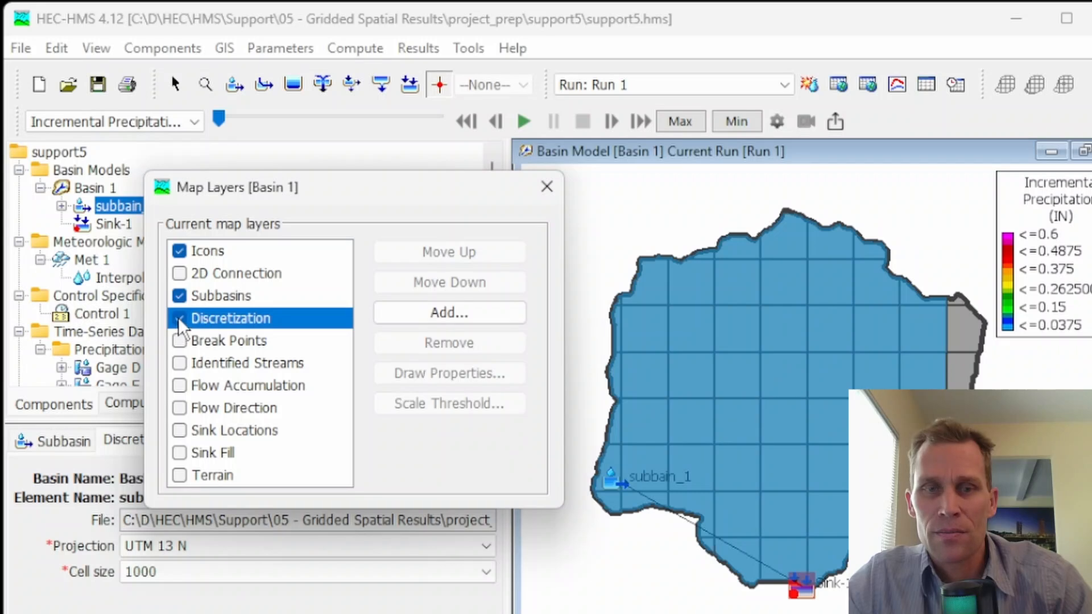
pyautogui.click(544, 187)
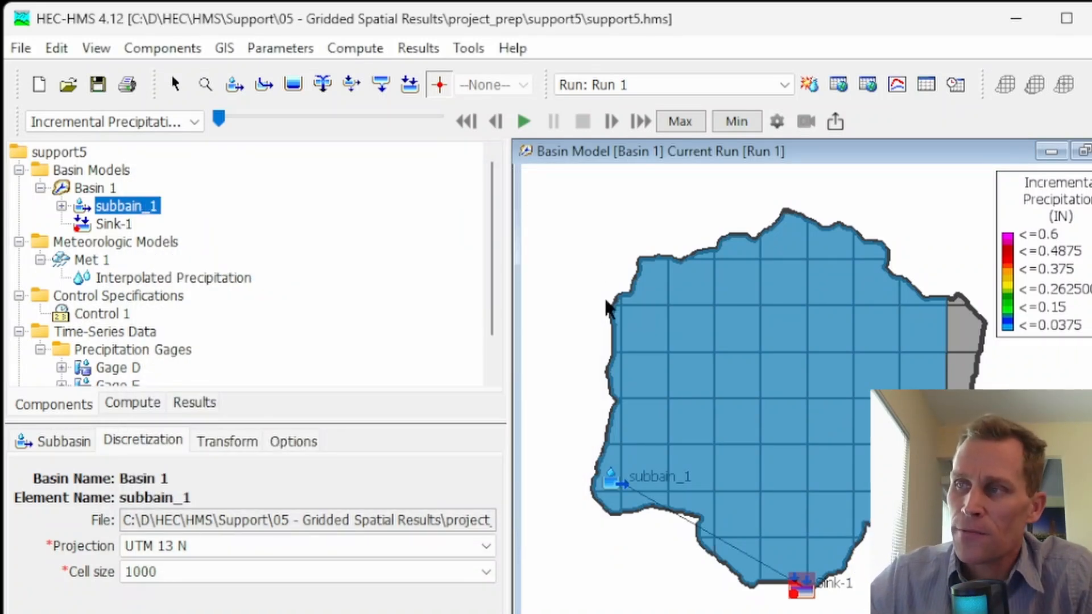
pyautogui.moveTo(608, 307)
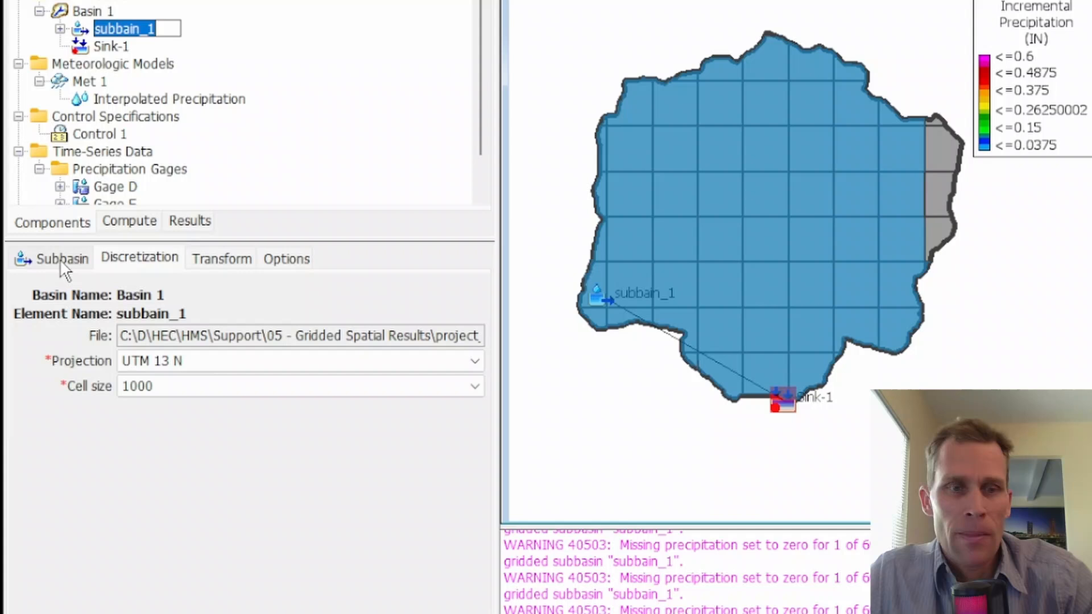
# Step: Review the transform method choices for subbain_1, keeping ModClark, and open its transform parameters
pyautogui.click(71, 444)
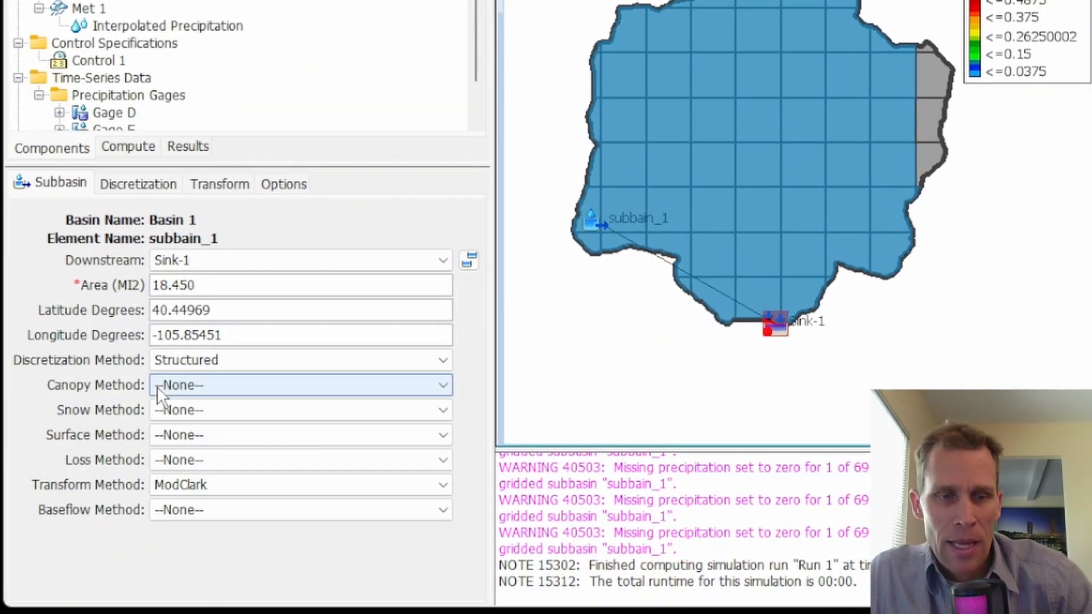
pyautogui.click(223, 484)
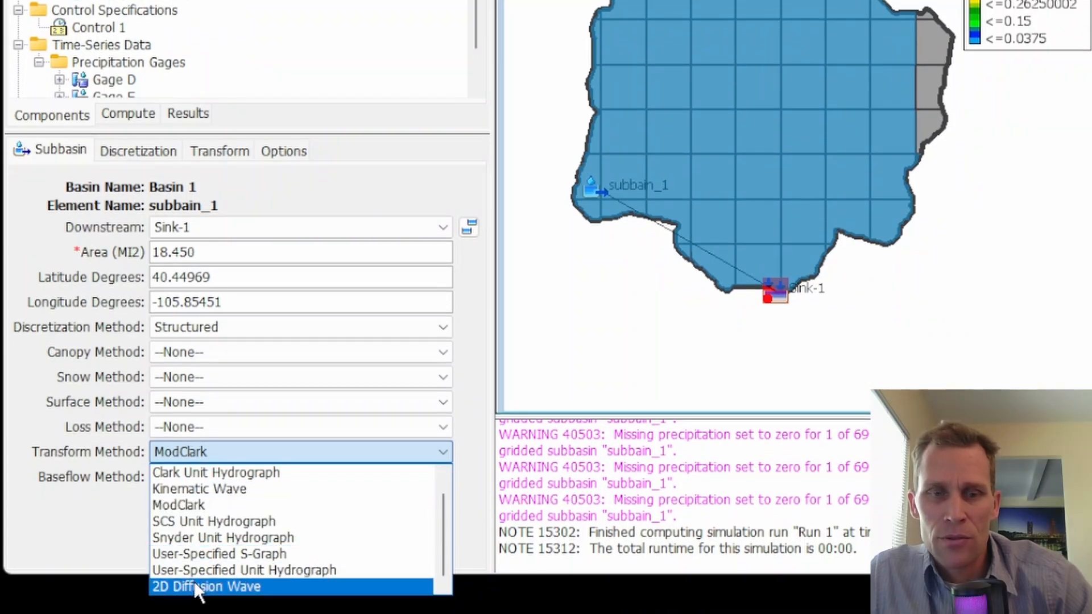
pyautogui.click(193, 505)
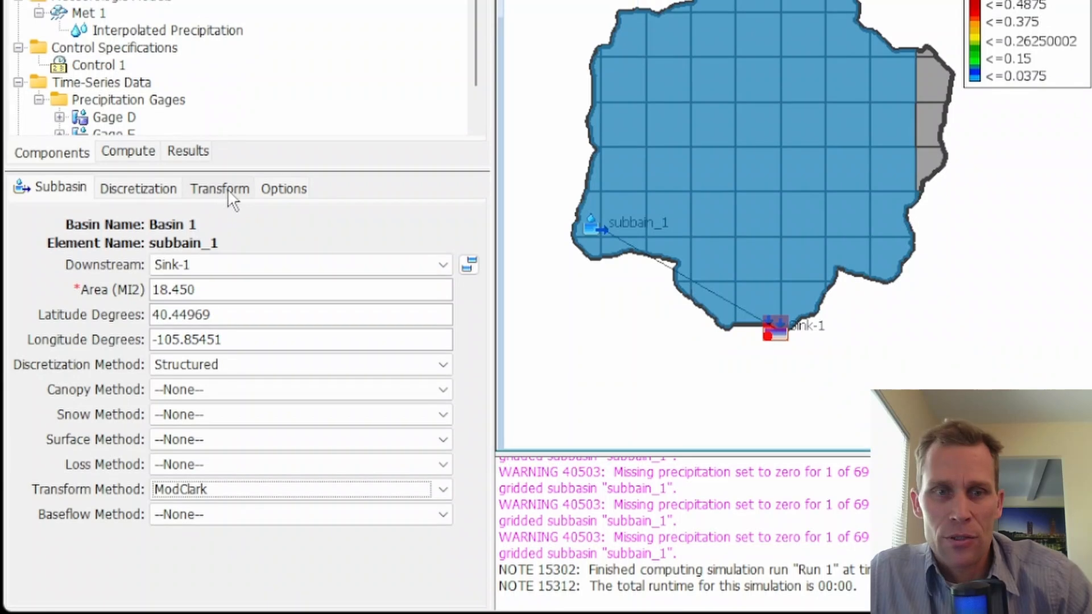
pyautogui.click(228, 189)
pyautogui.click(240, 290)
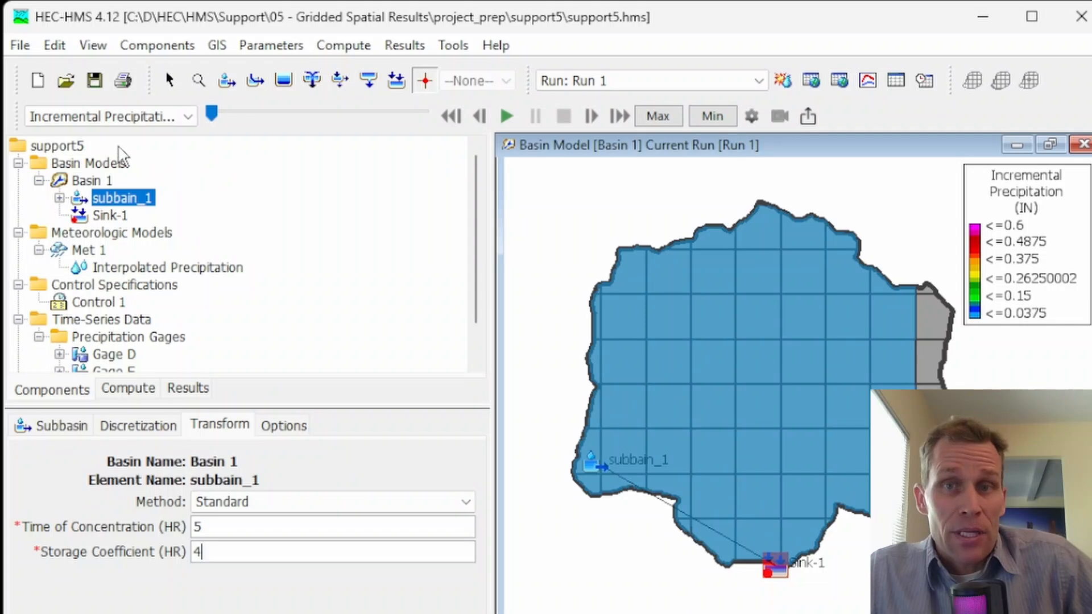
# Step: Open the settings of simulation run Run 1 and check its Spatial Results option, keeping it at Yes
pyautogui.click(127, 390)
pyautogui.click(127, 390)
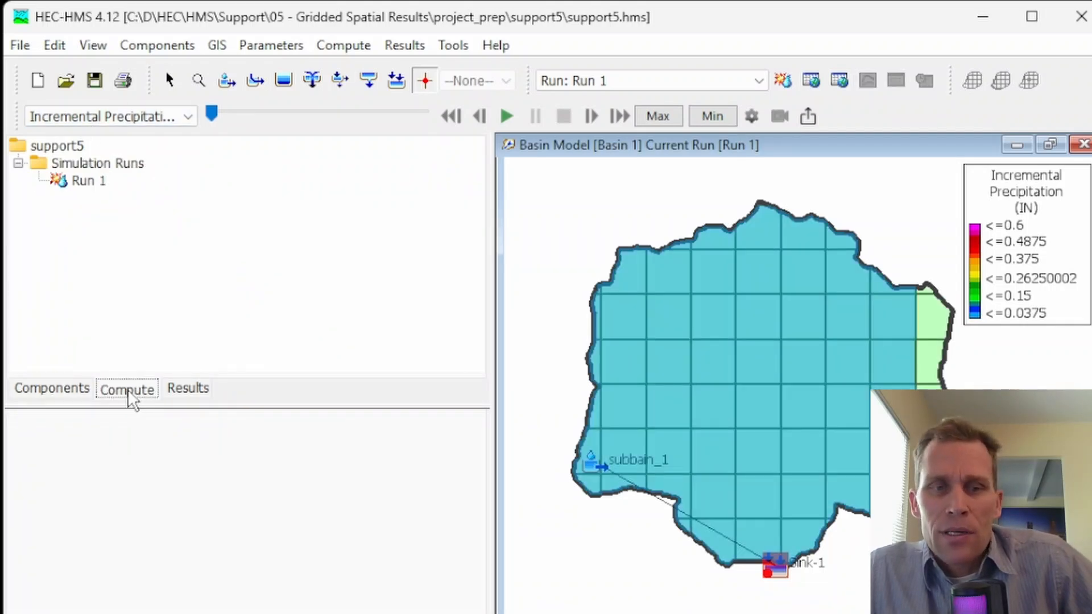
pyautogui.click(89, 182)
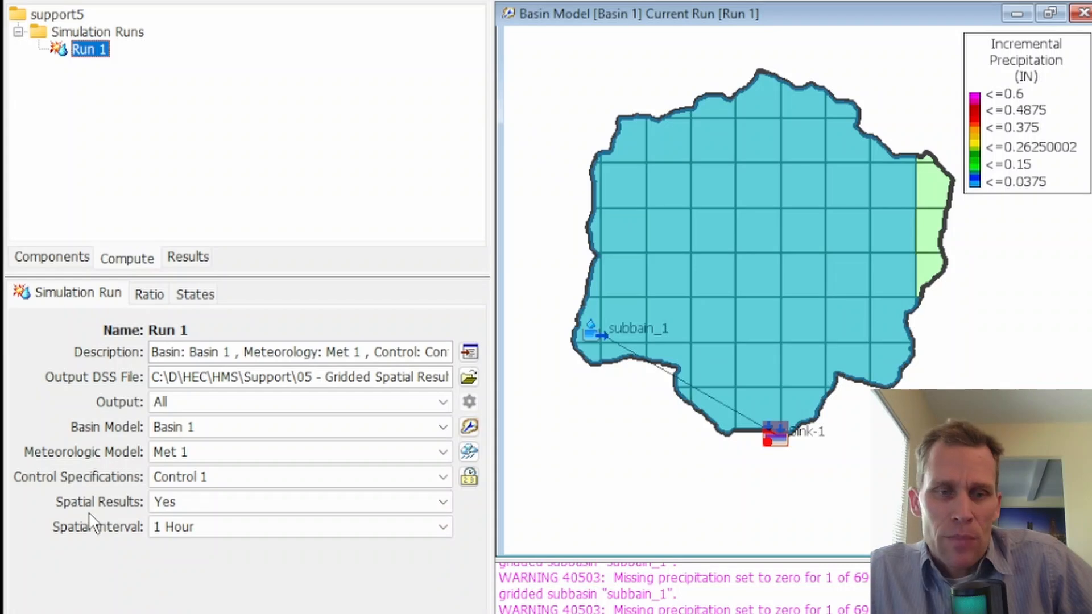
pyautogui.click(188, 504)
pyautogui.click(188, 509)
# Step: Review the available spatial intervals for Run 1, keeping the interval at 1 Hour
pyautogui.click(207, 529)
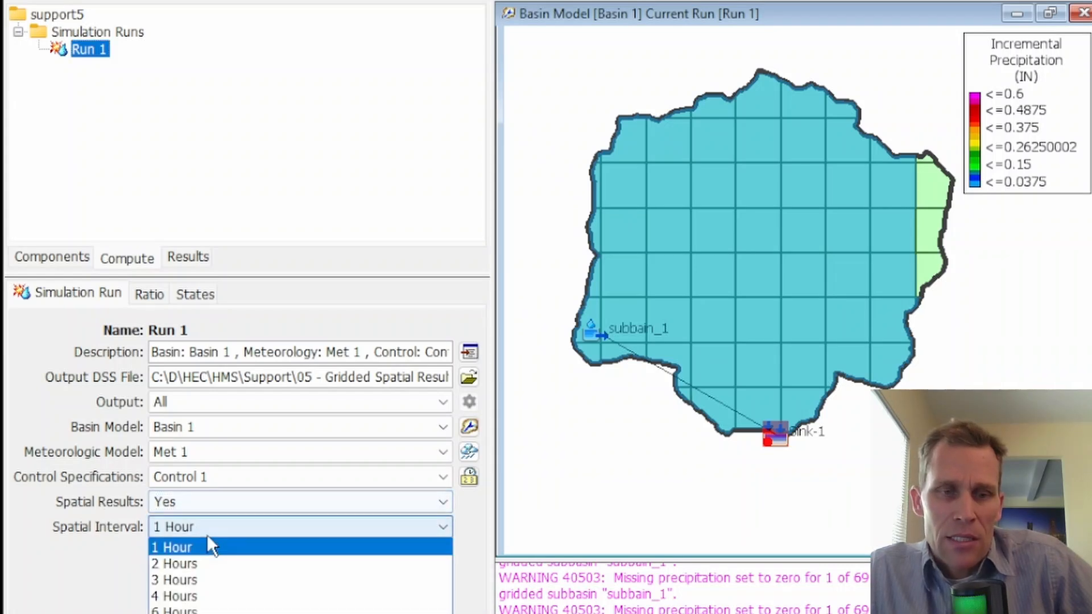
pyautogui.click(206, 532)
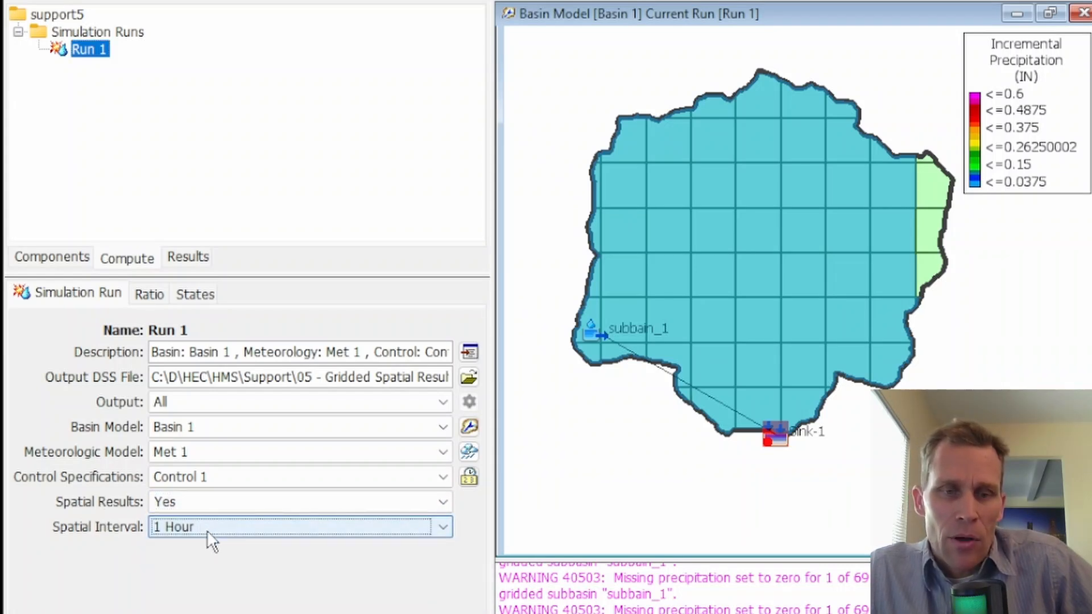
pyautogui.click(207, 530)
pyautogui.click(200, 546)
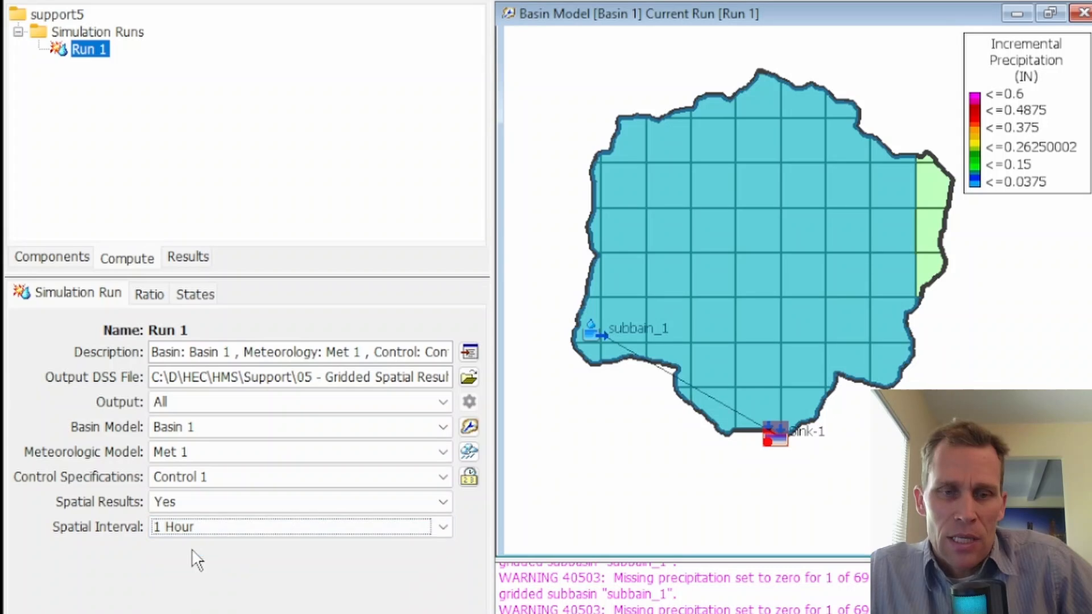
pyautogui.click(182, 528)
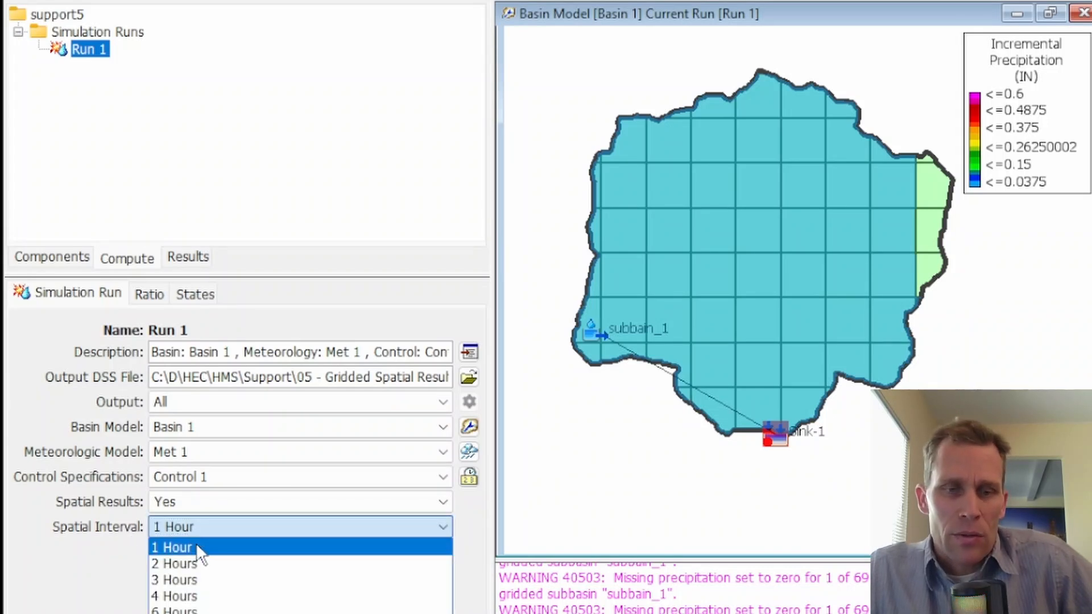
pyautogui.click(196, 547)
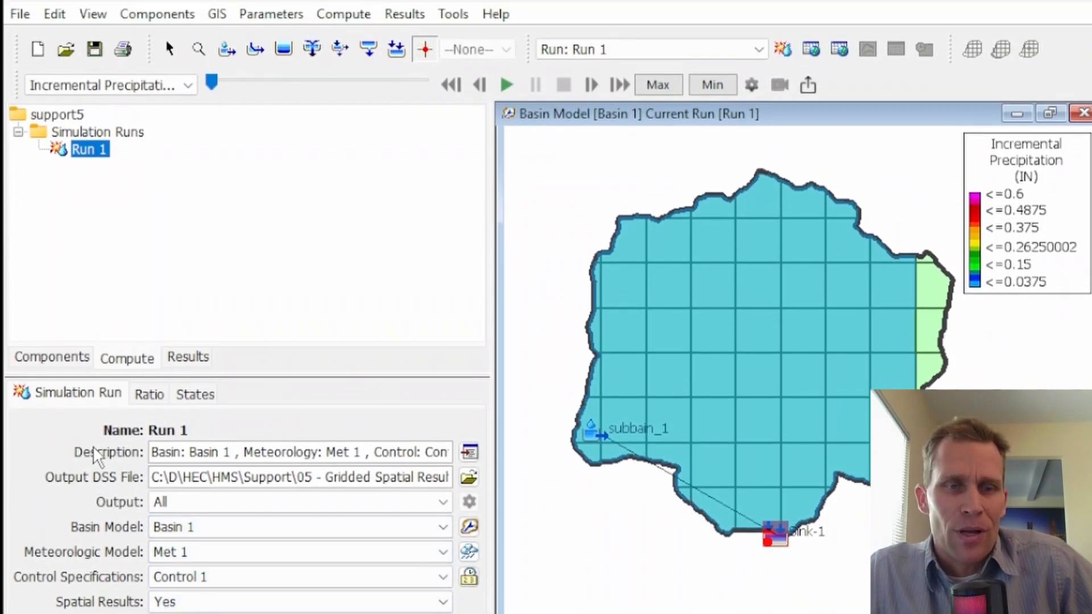
# Step: Check the time window of Control 1 and the precipitation methods of Met 1, keeping Interpolated Precipitation
pyautogui.click(52, 357)
pyautogui.click(105, 266)
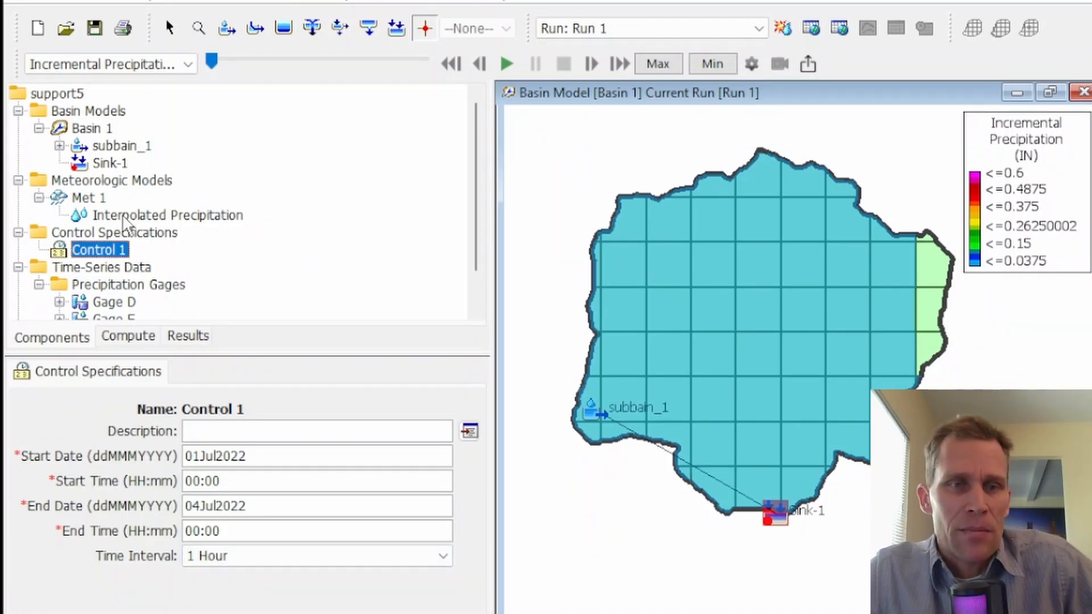
pyautogui.click(106, 212)
pyautogui.click(89, 199)
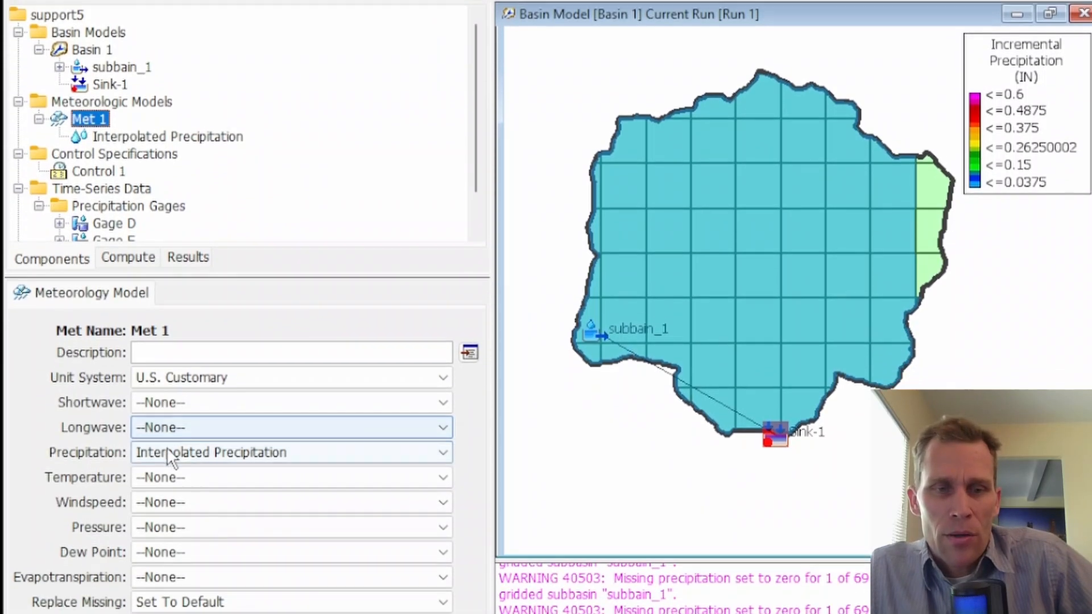
pyautogui.click(166, 447)
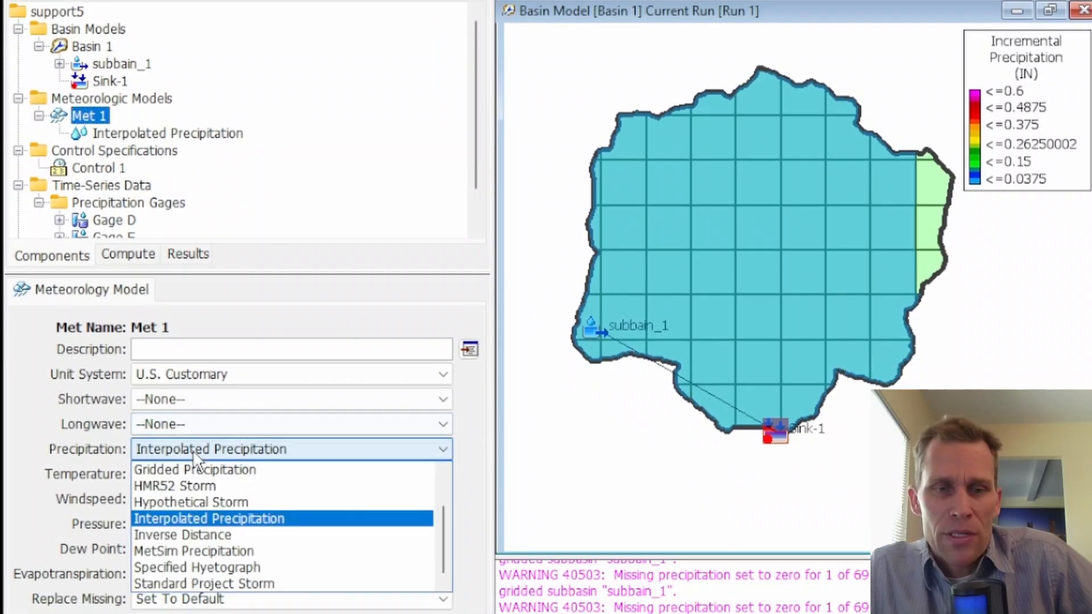
pyautogui.click(193, 455)
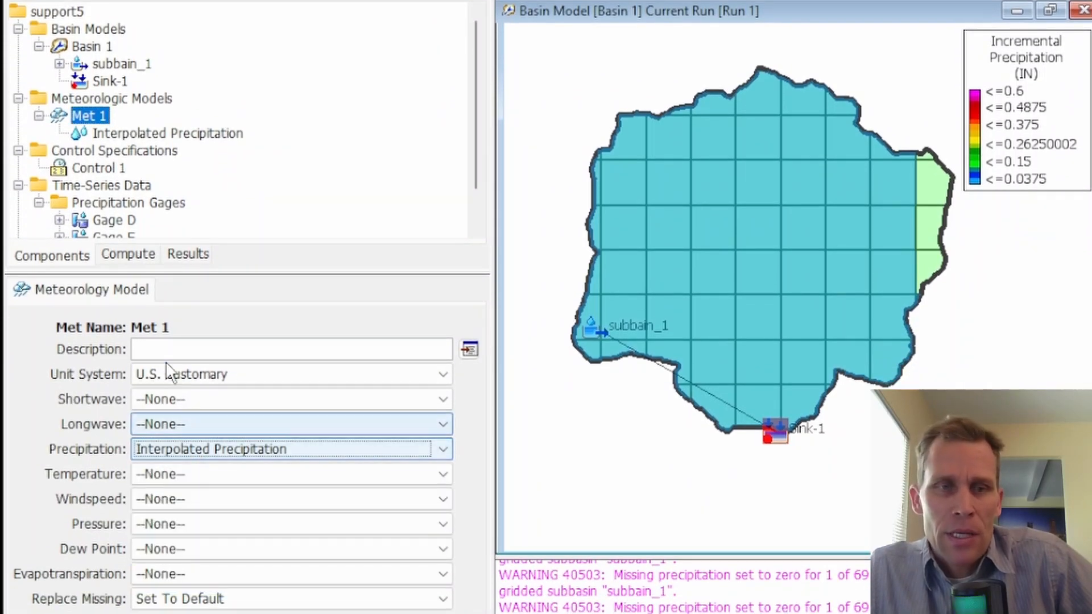
# Step: Open the Interpolated Precipitation settings of Met 1 and examine its Gage E and Gage D entries
pyautogui.click(132, 134)
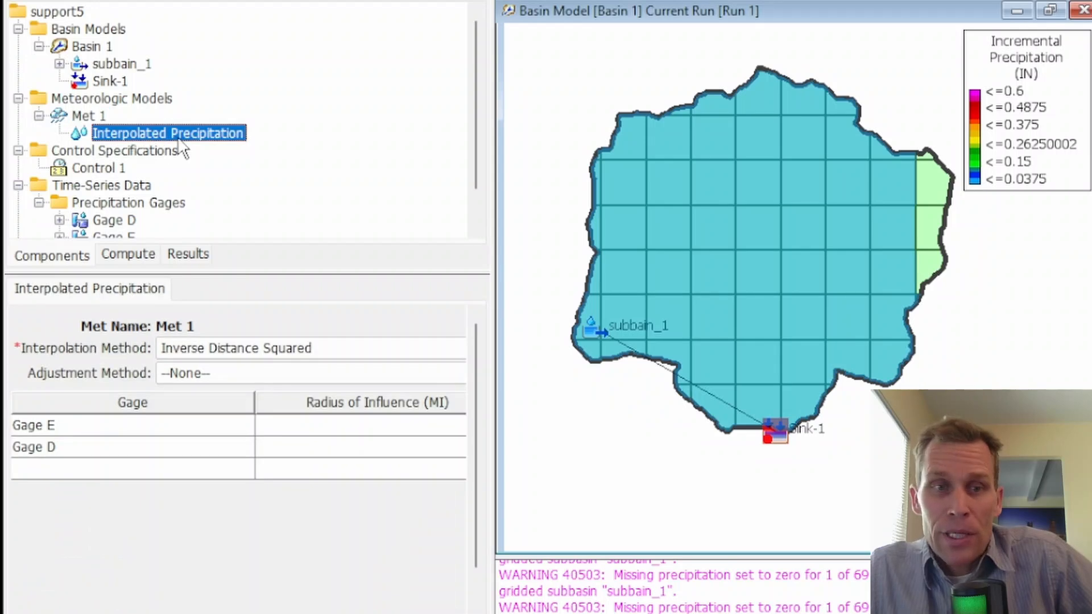
pyautogui.click(91, 433)
pyautogui.click(100, 459)
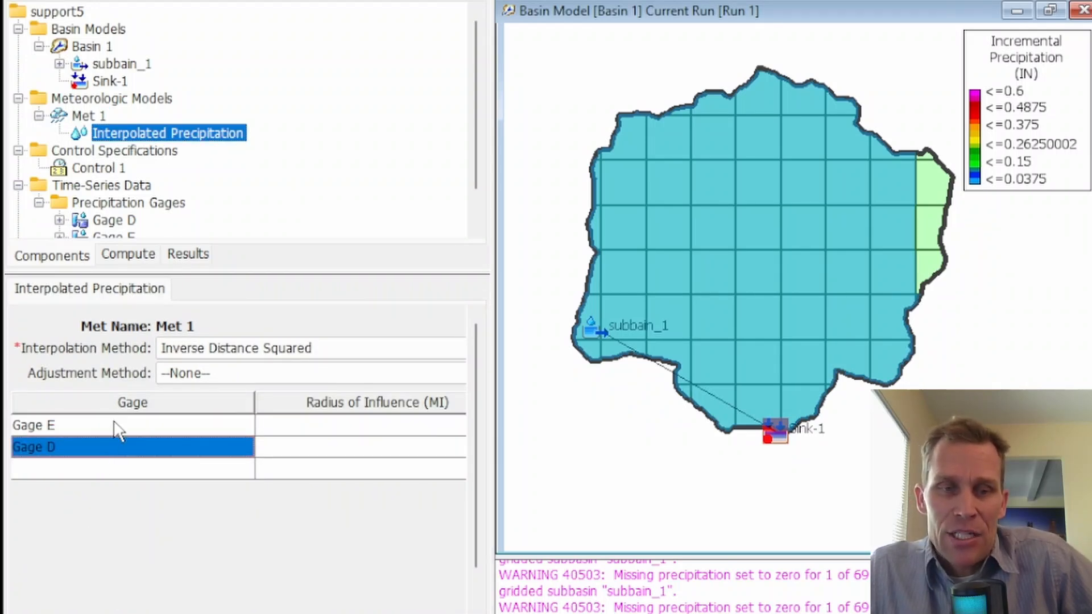
pyautogui.click(114, 421)
pyautogui.click(121, 441)
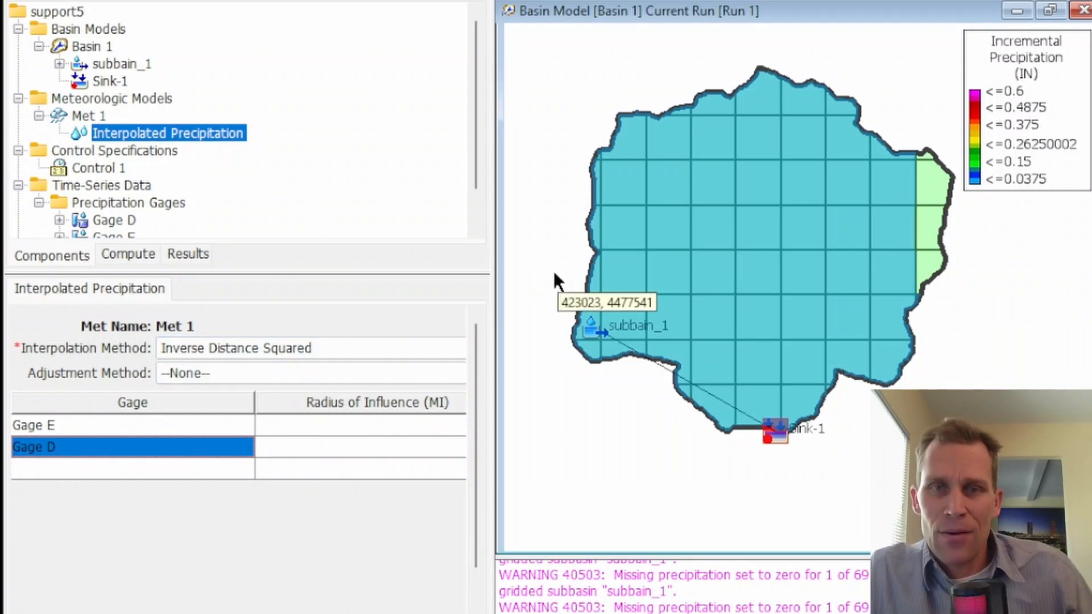
pyautogui.click(182, 426)
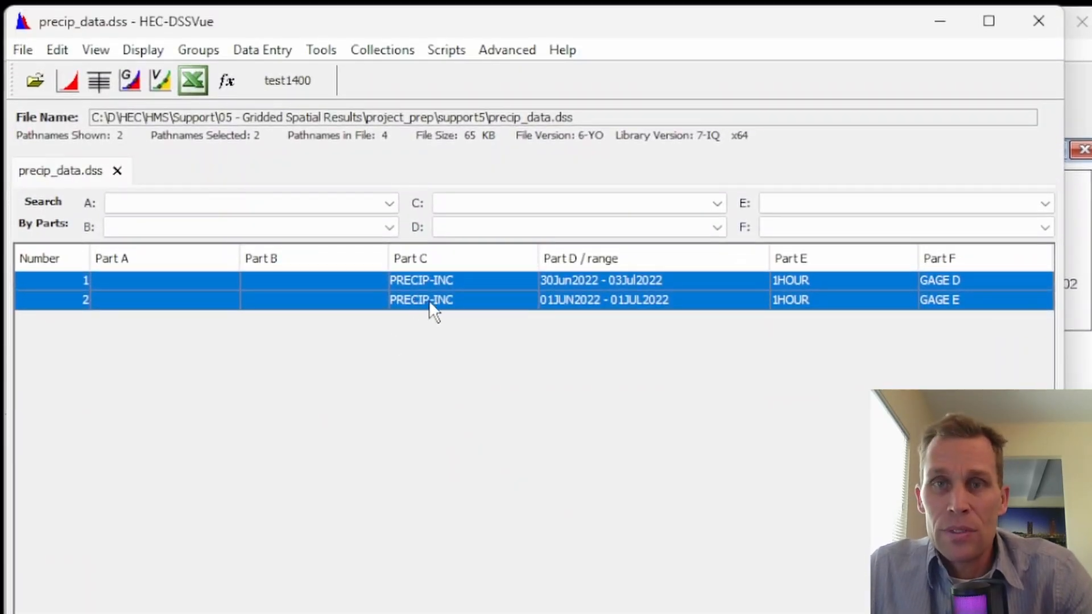
# Step: Plot the selected precip_data.dss records in HEC-DSSVue, highlight the Gage D and Gage E curves, and return to HEC-HMS
pyautogui.click(69, 80)
pyautogui.click(174, 581)
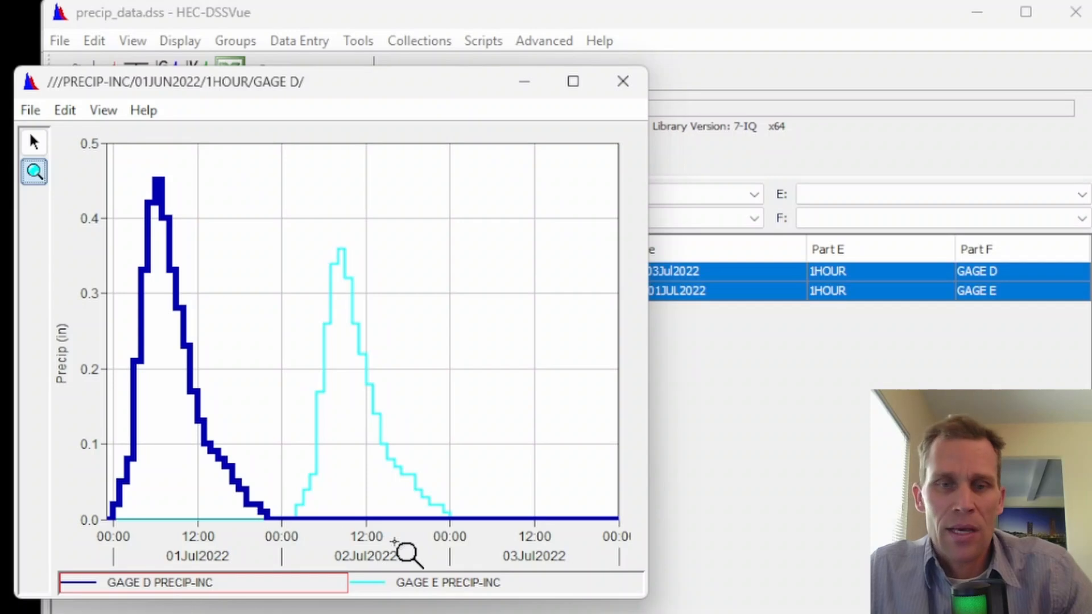
pyautogui.click(437, 583)
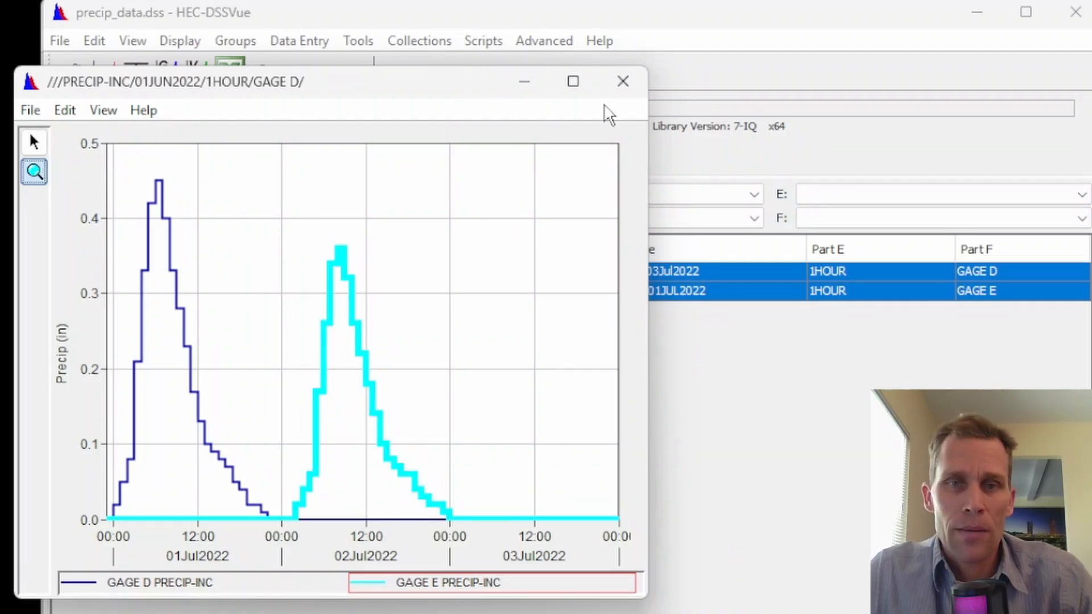
pyautogui.click(623, 82)
pyautogui.click(976, 13)
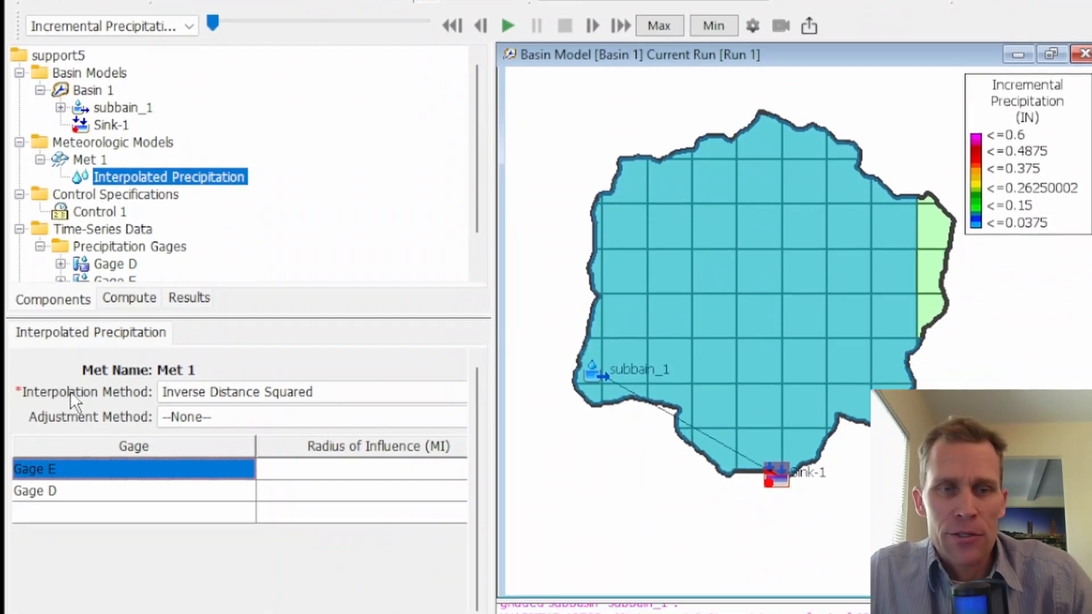
# Step: Review the interpolation methods available for Met 1's precipitation, keeping Inverse Distance Squared
pyautogui.click(192, 393)
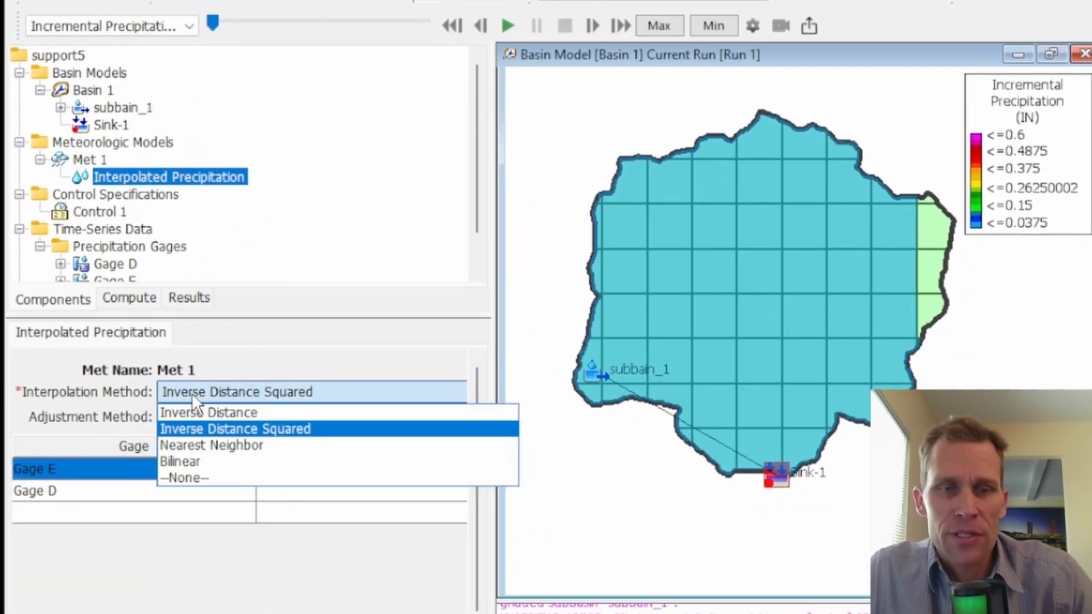
pyautogui.click(193, 428)
pyautogui.click(206, 391)
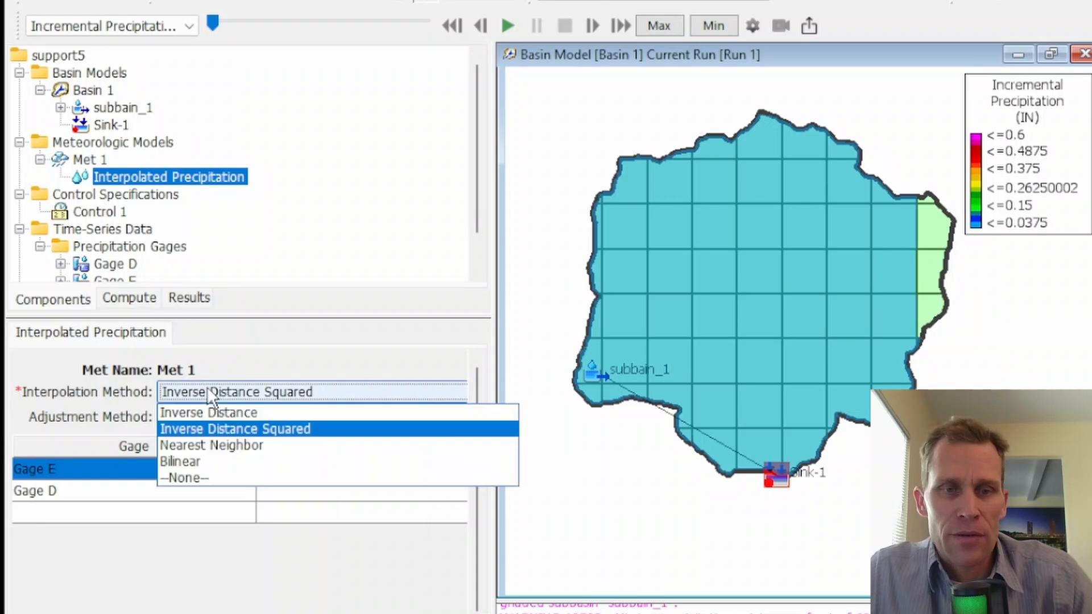
pyautogui.click(209, 423)
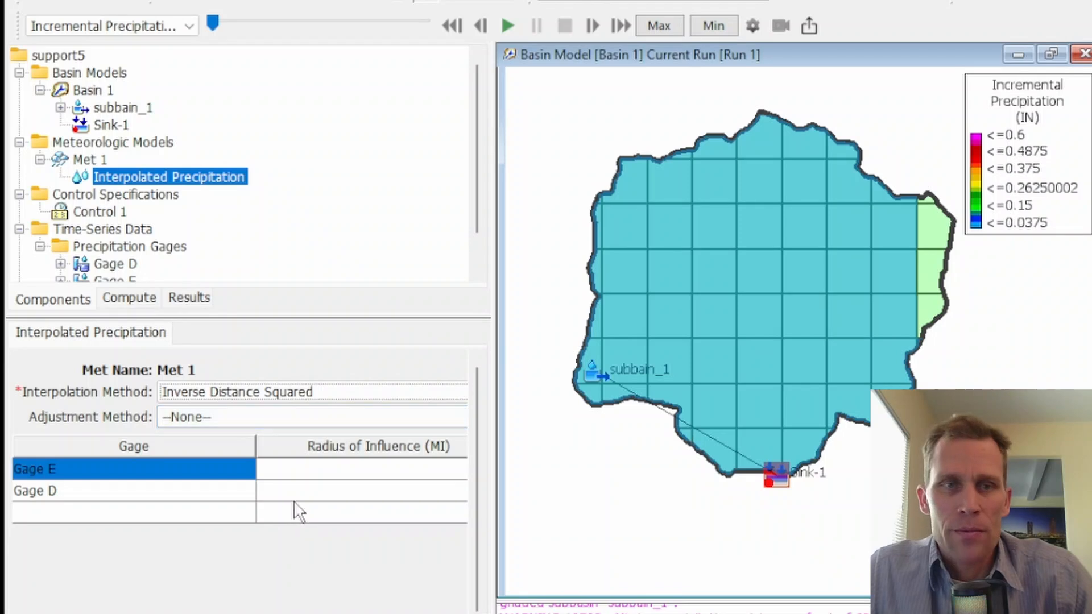
# Step: Save the project and compute Run 1
pyautogui.click(100, 1)
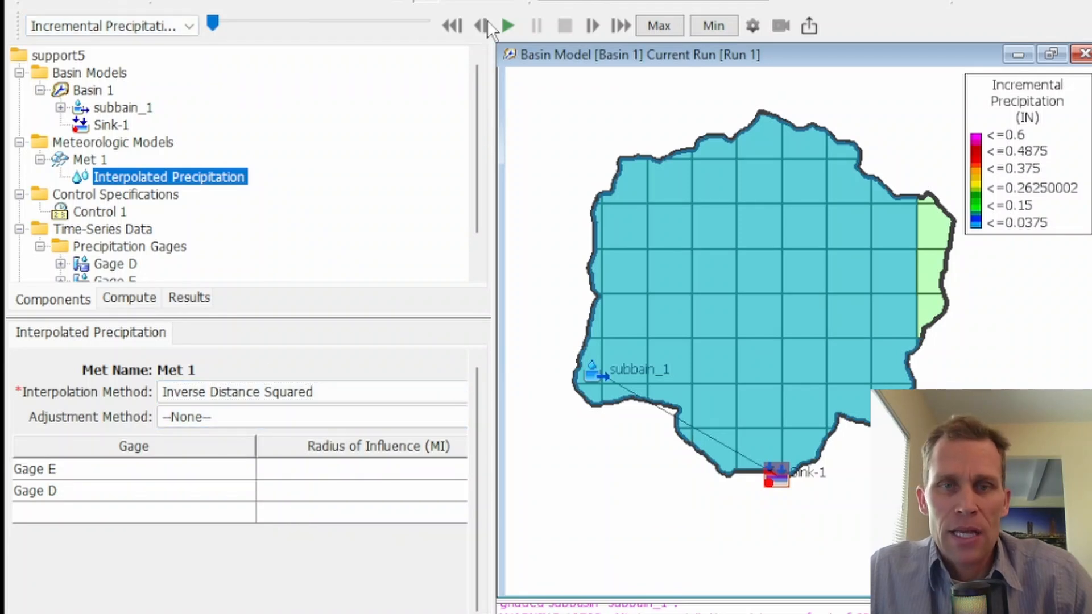
pyautogui.click(785, 2)
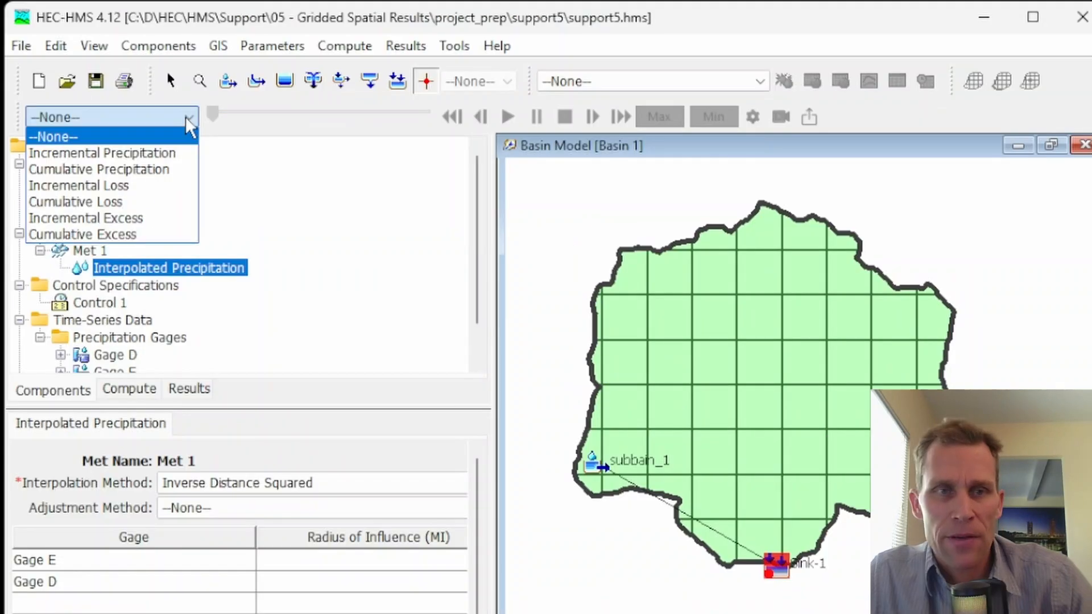
# Step: Review the available spatial result types, keeping the map display at None
pyautogui.click(149, 139)
pyautogui.click(164, 120)
pyautogui.click(157, 138)
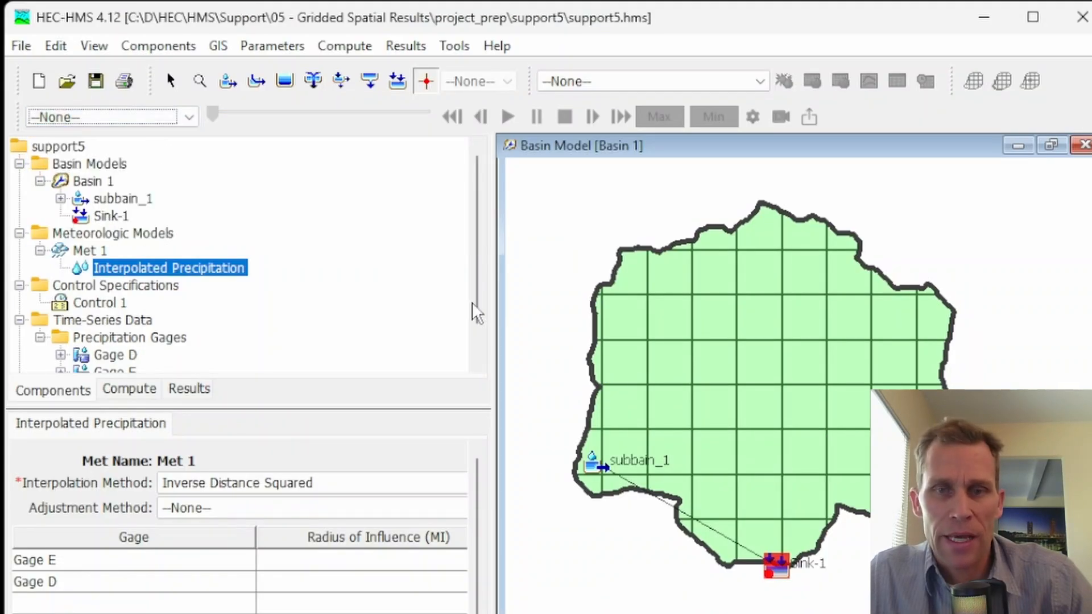
# Step: View the Run 1 outflow graph for Sink-1 from the basin map, and close it
pyautogui.rightClick(714, 376)
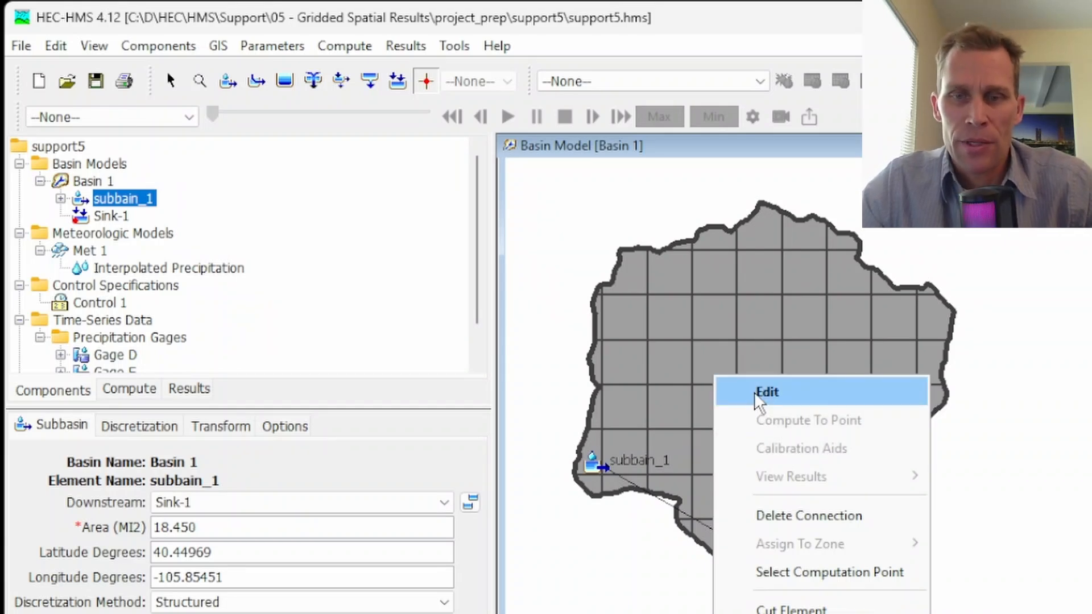
pyautogui.click(702, 507)
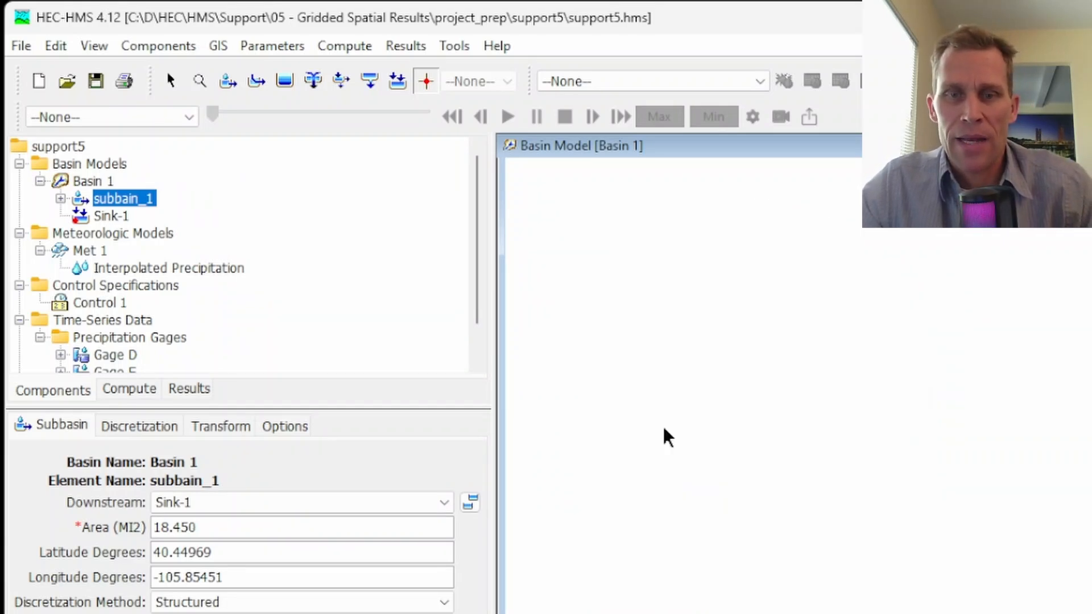
pyautogui.click(765, 562)
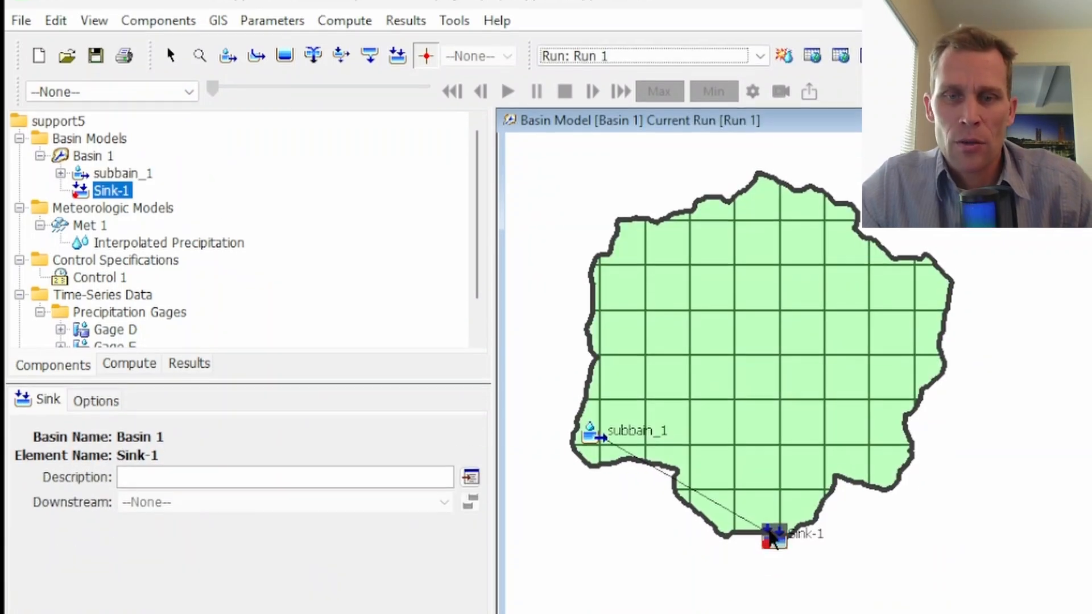
pyautogui.rightClick(771, 538)
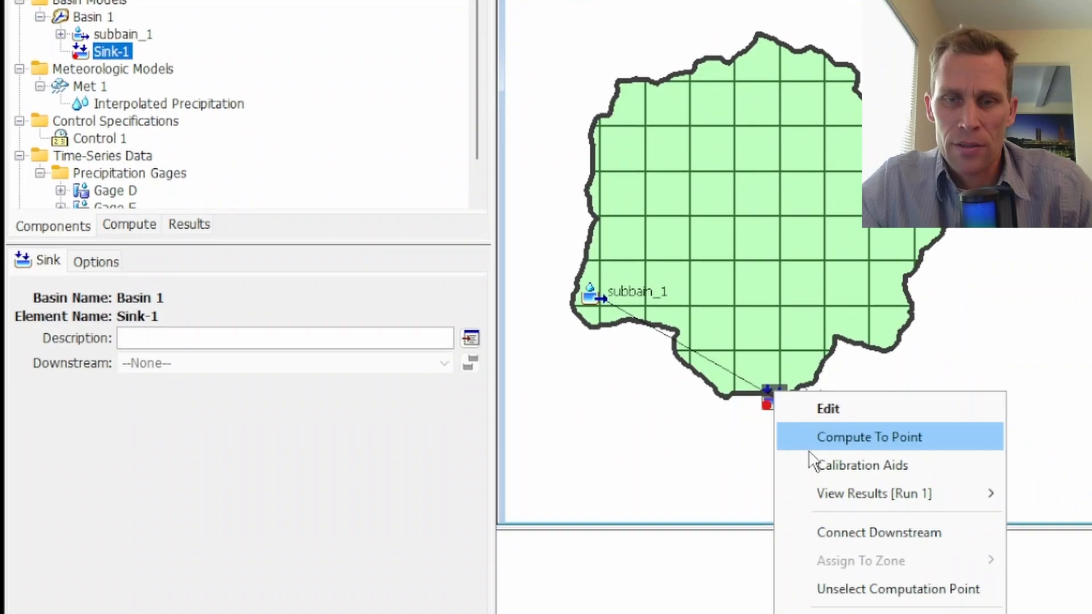
pyautogui.moveTo(850, 494)
pyautogui.click(1056, 482)
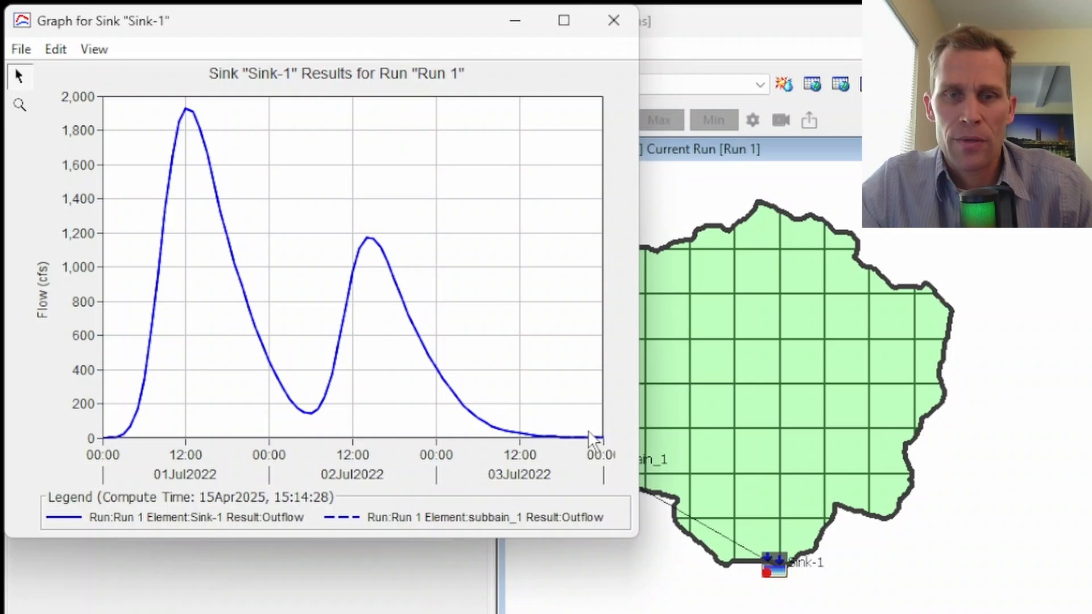
pyautogui.click(612, 30)
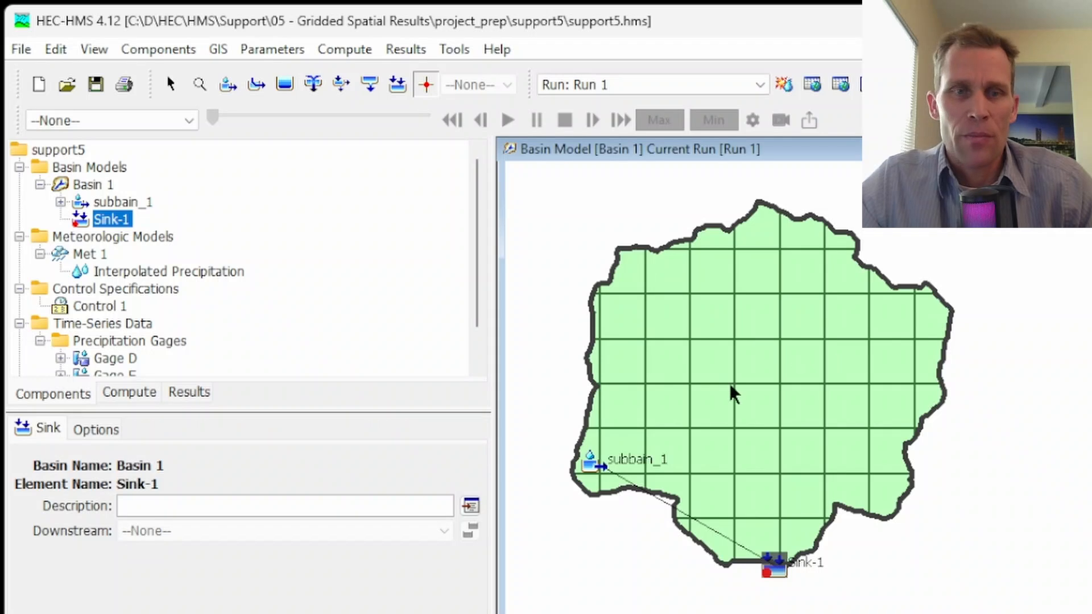
# Step: Display the Incremental Precipitation spatial results on the Basin 1 map
pyautogui.click(190, 119)
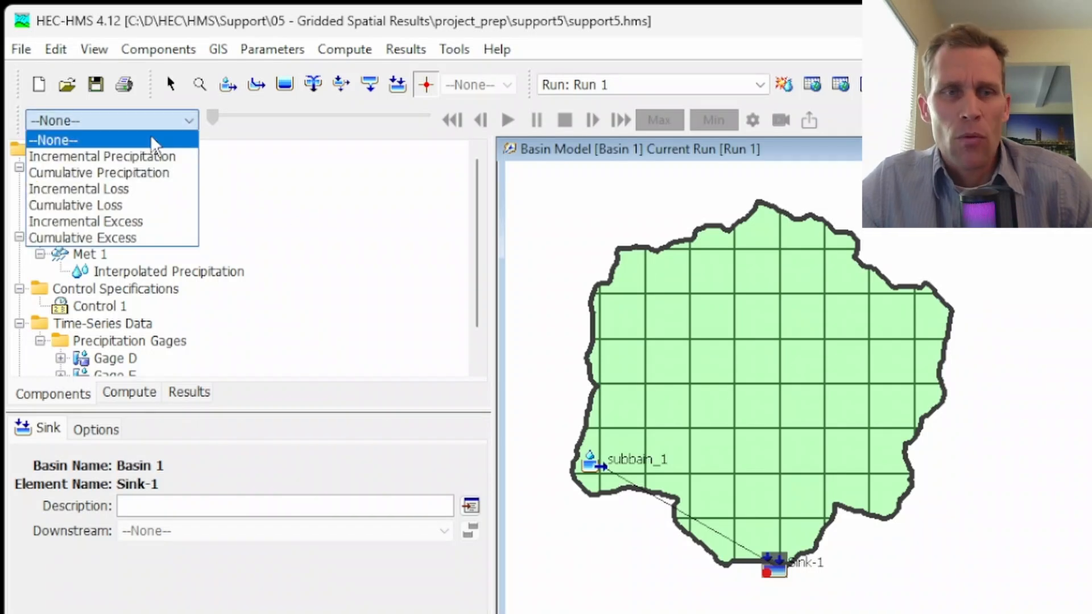
pyautogui.click(129, 156)
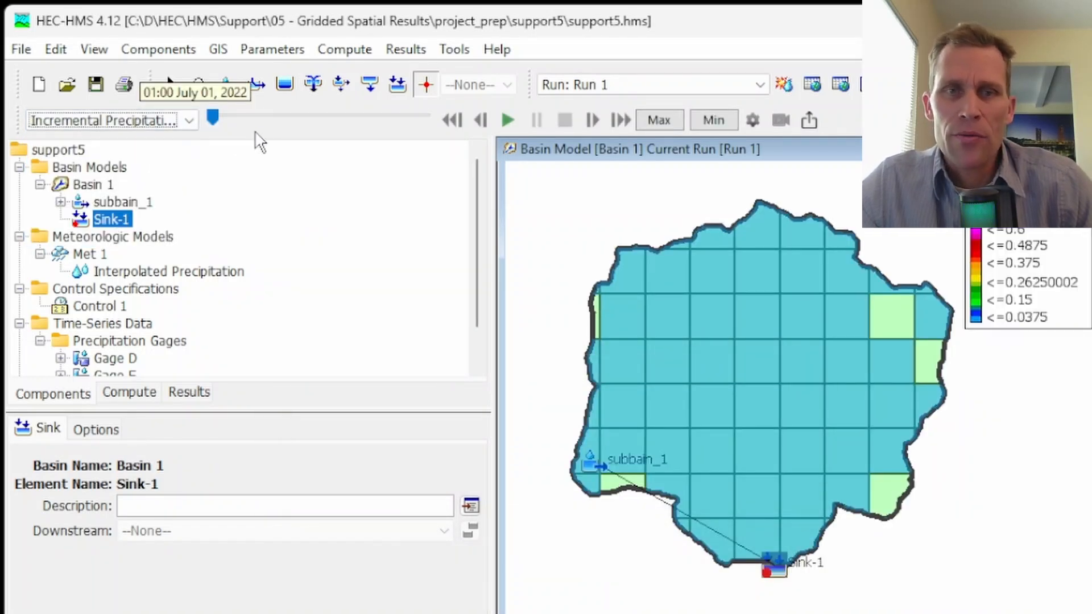
# Step: Plot the incremental precipitation spatial results for the basin's western-edge grid cell just above the subbain_1 icon, and close the graph
pyautogui.rightClick(601, 420)
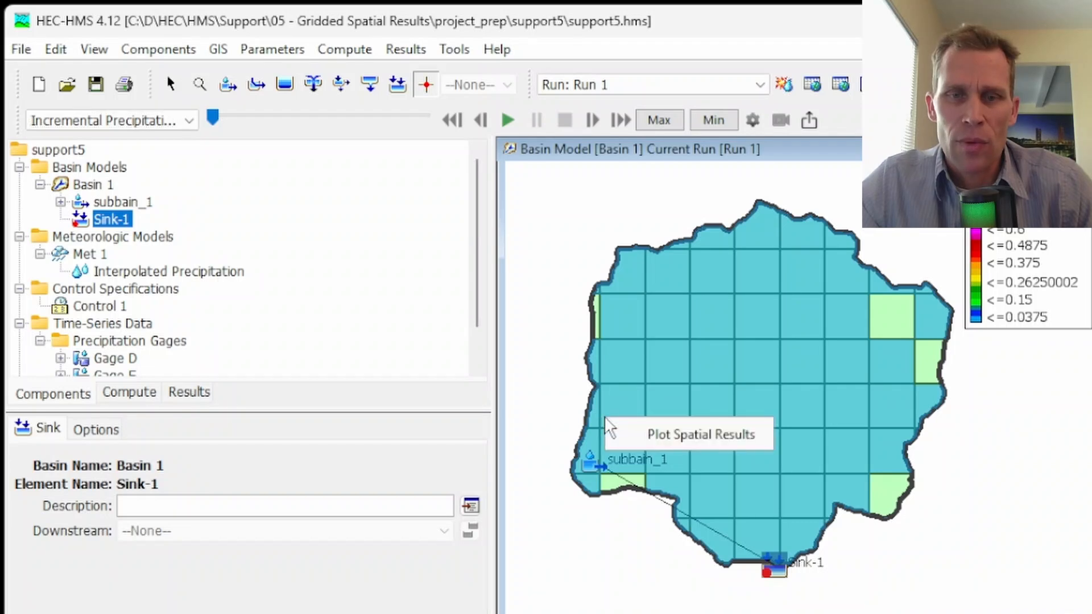
pyautogui.click(650, 436)
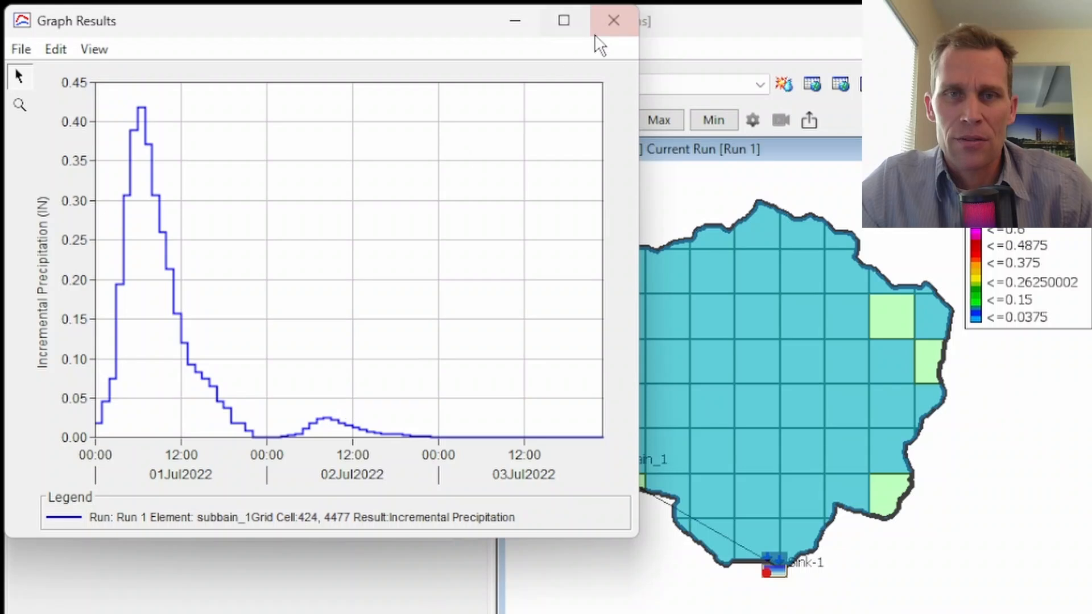
pyautogui.click(613, 21)
# Step: Plot the incremental precipitation for a grid cell on the basin's eastern edge, compare it with the map, and close the graph
pyautogui.rightClick(940, 394)
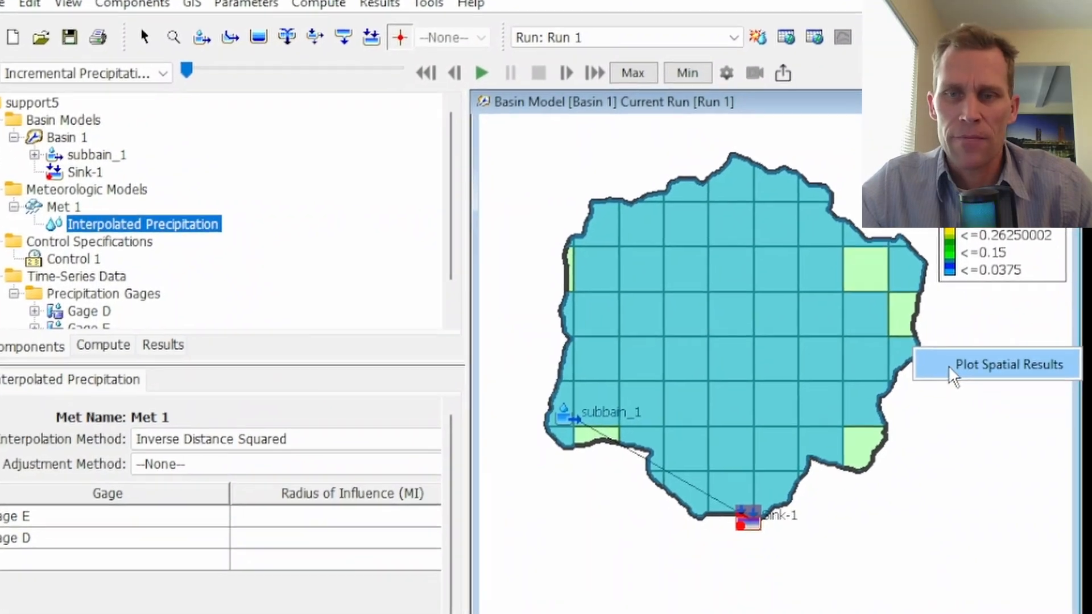
pyautogui.click(948, 365)
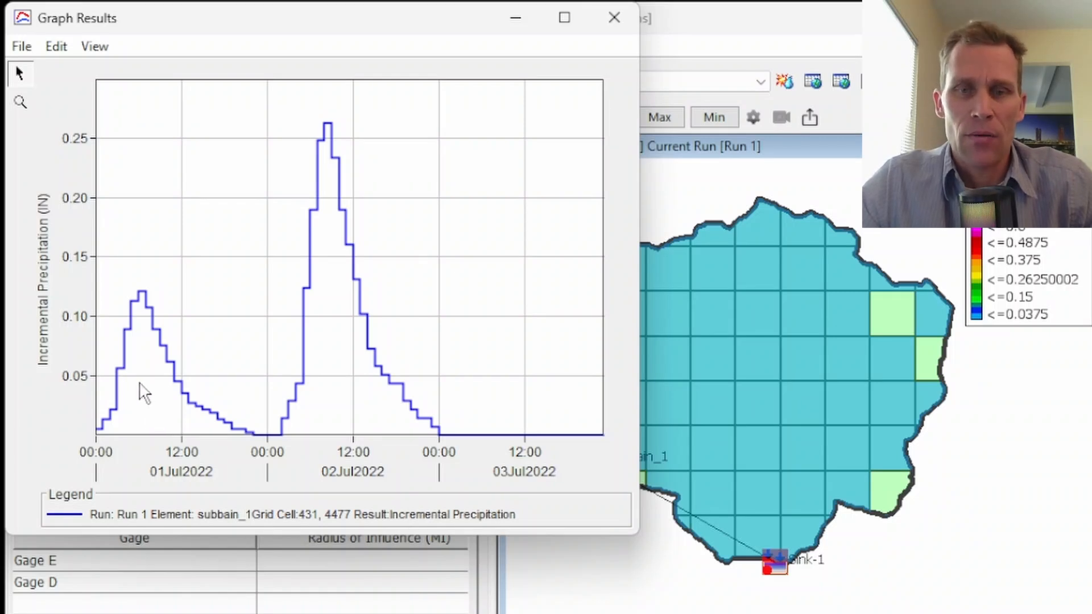
pyautogui.moveTo(387, 22); pyautogui.dragTo(276, 194)
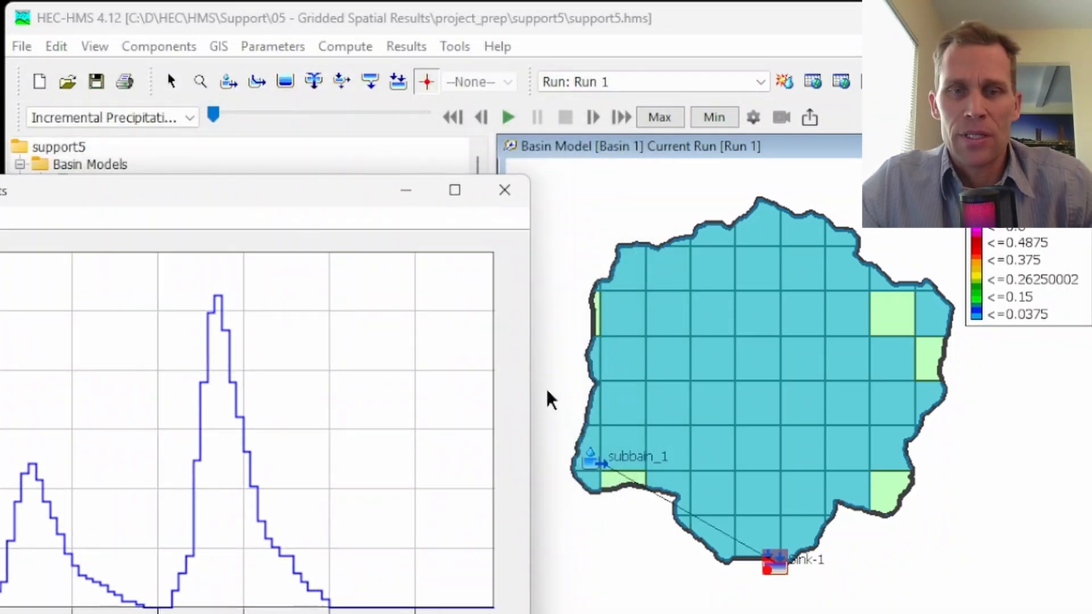
pyautogui.click(503, 200)
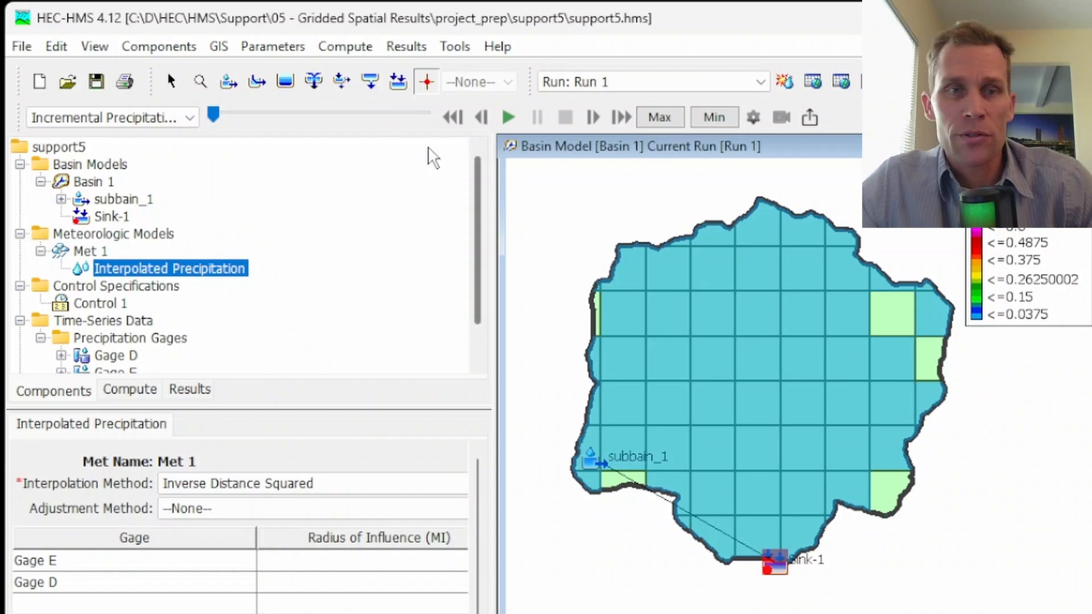
# Step: Switch the map display to Cumulative Precipitation, and view its graph for the western-edge grid cell above the subbain_1 icon
pyautogui.click(190, 117)
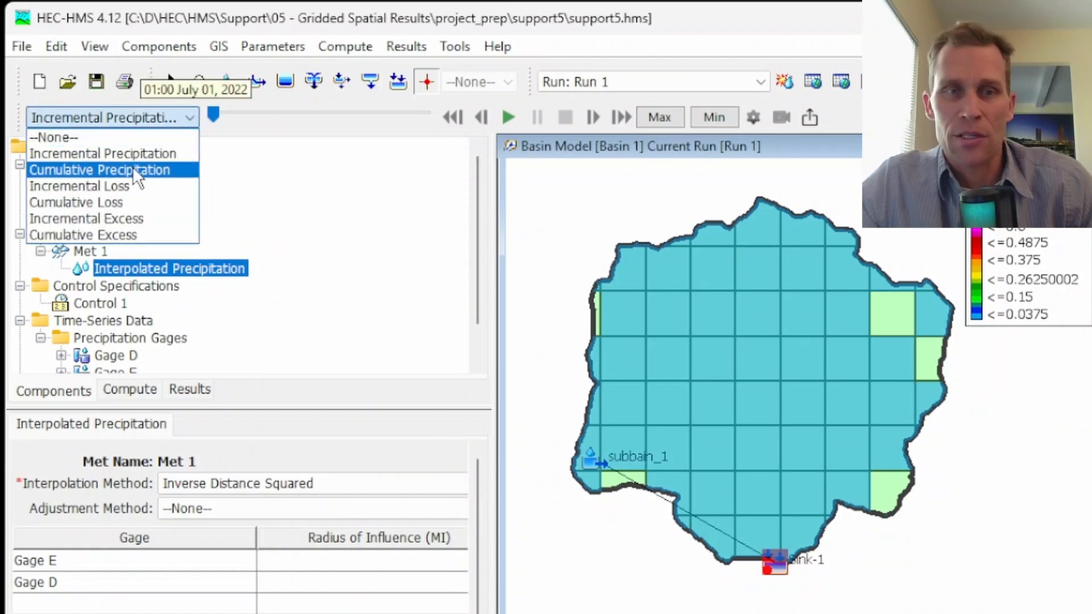
pyautogui.click(134, 170)
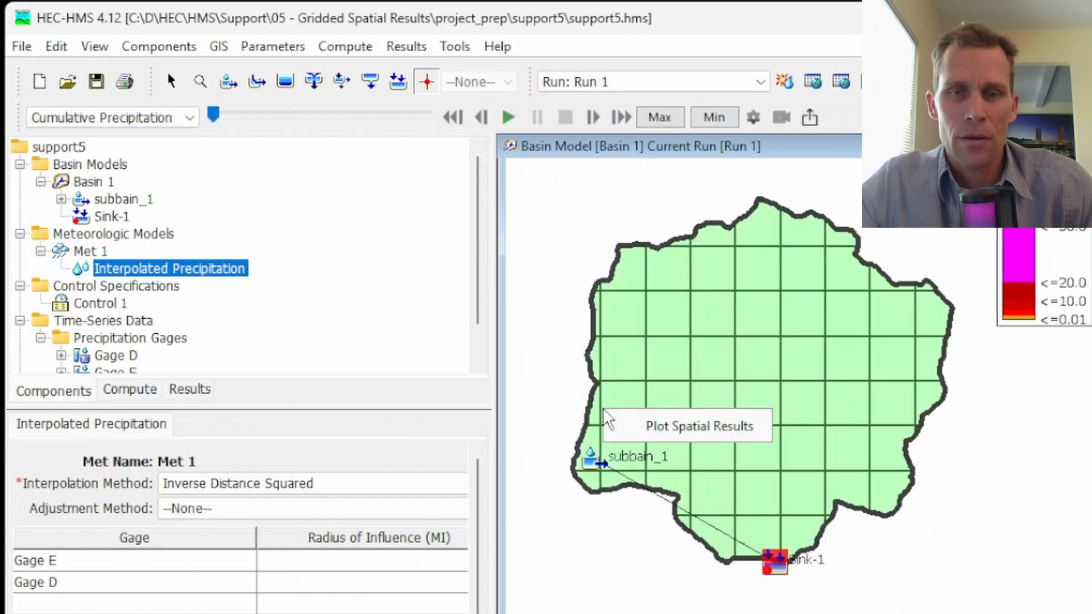
pyautogui.click(643, 422)
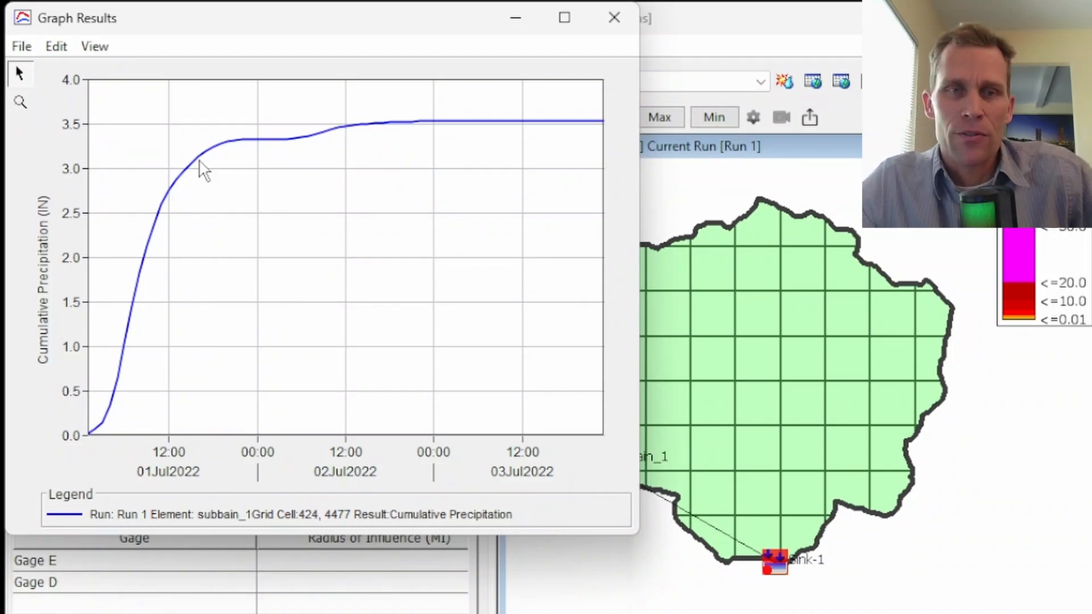
pyautogui.click(614, 17)
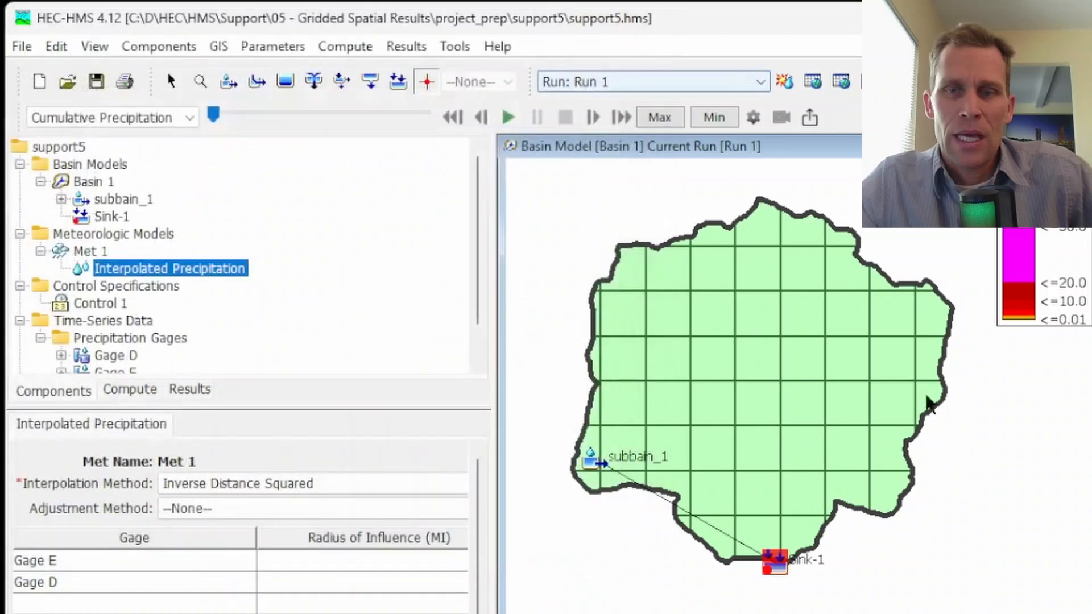
# Step: Plot the cumulative precipitation for a grid cell on the basin's eastern edge, and close the graph
pyautogui.rightClick(940, 363)
pyautogui.click(978, 378)
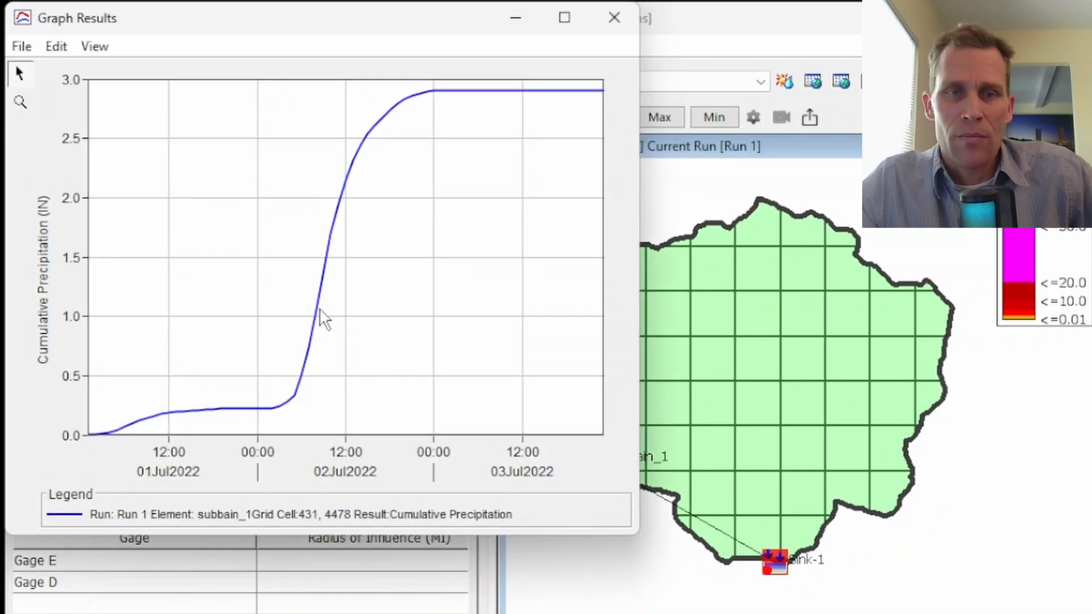
pyautogui.click(622, 15)
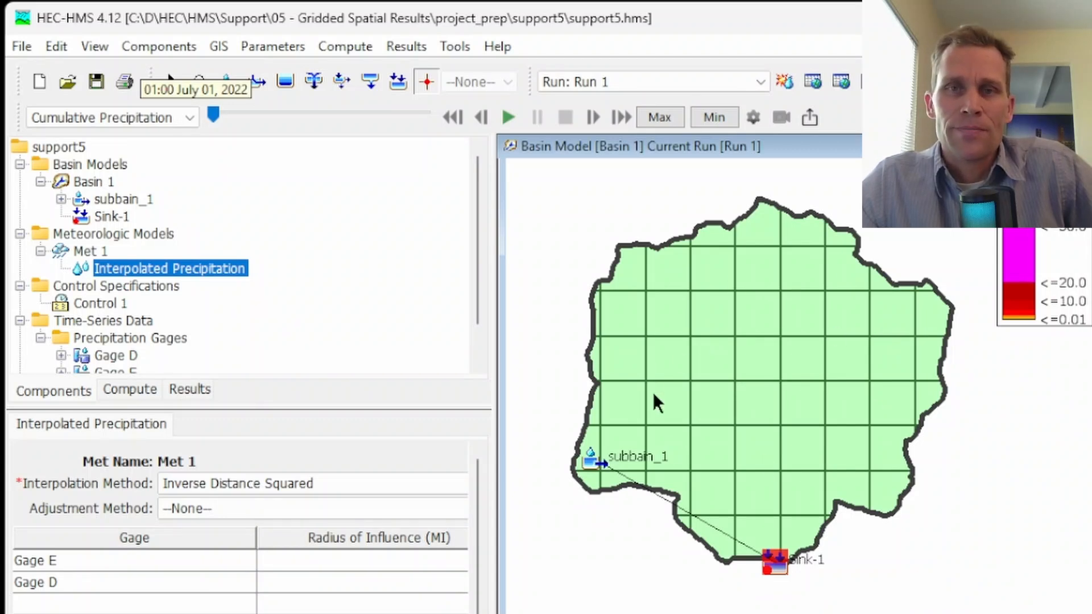
pyautogui.moveTo(654, 396)
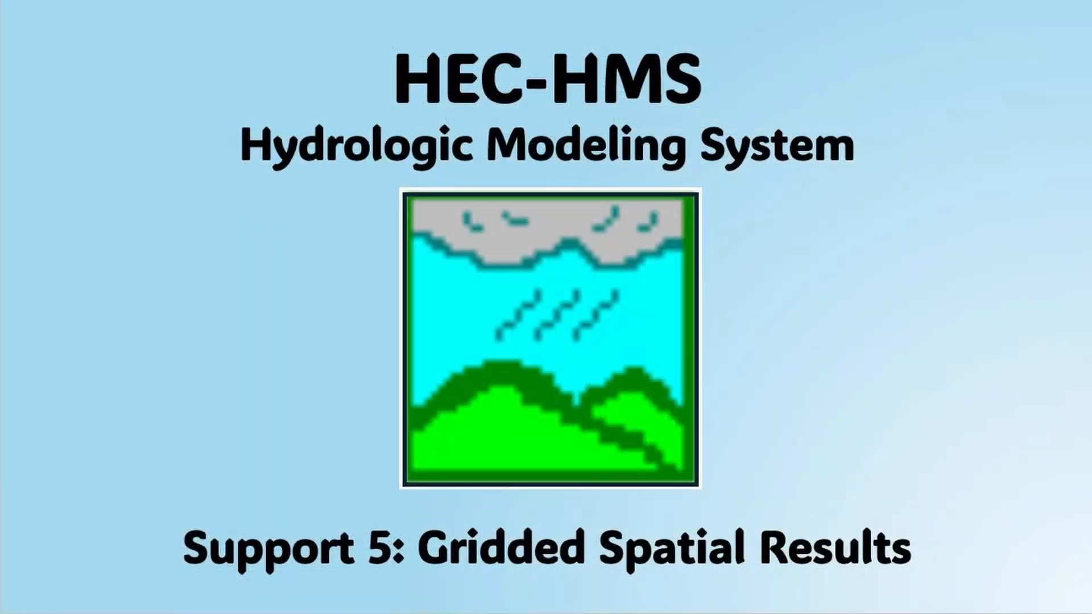